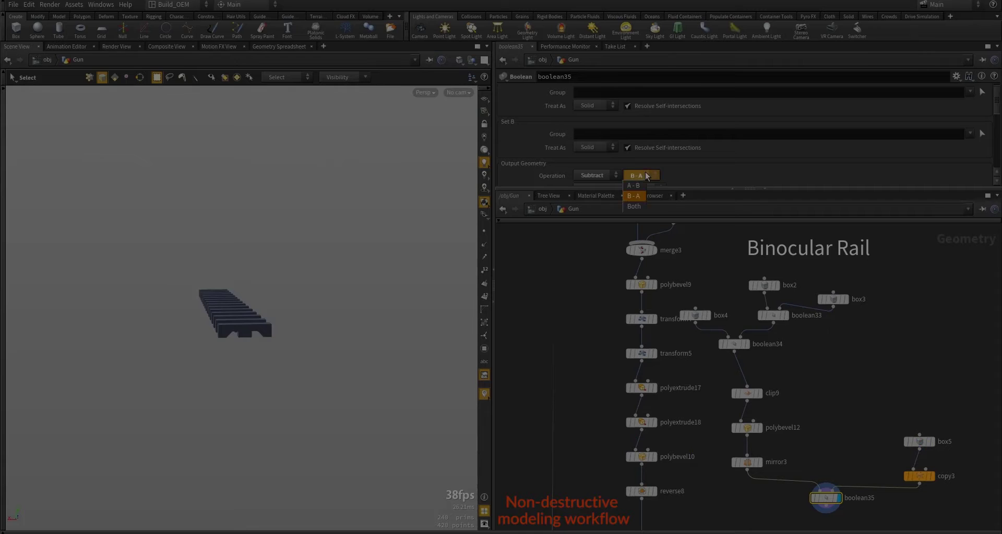
# - Zoom in close on the gun rail's boolean-cut holes and select the copy3 node
pyautogui.moveTo(307, 303); pyautogui.dragTo(351, 266)
pyautogui.click(919, 476)
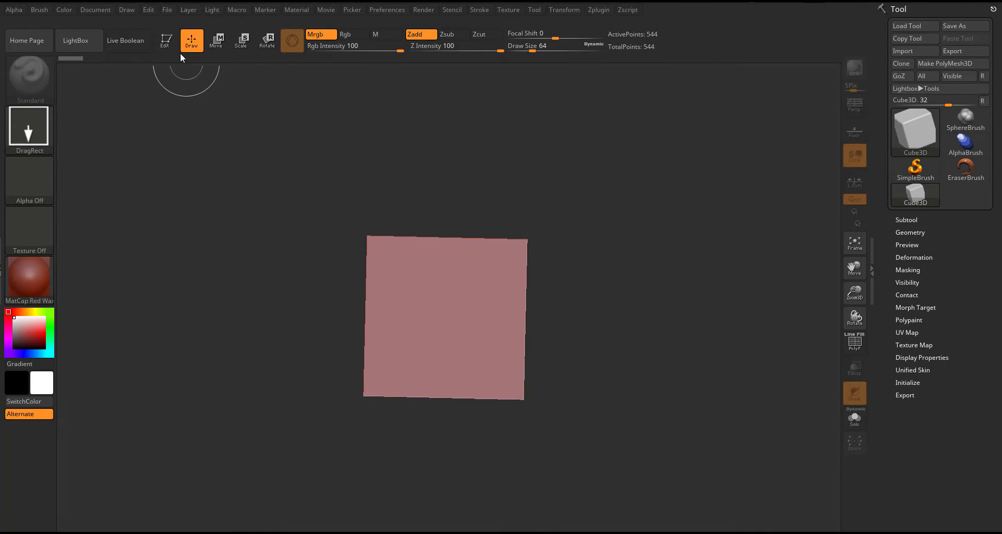
# - Convert the Cube3D to a PolyMesh3D and duplicate it as a second subtool
pyautogui.click(166, 41)
pyautogui.keyDown('alt'); pyautogui.moveTo(625, 358); pyautogui.dragTo(574, 323); pyautogui.keyUp('alt')
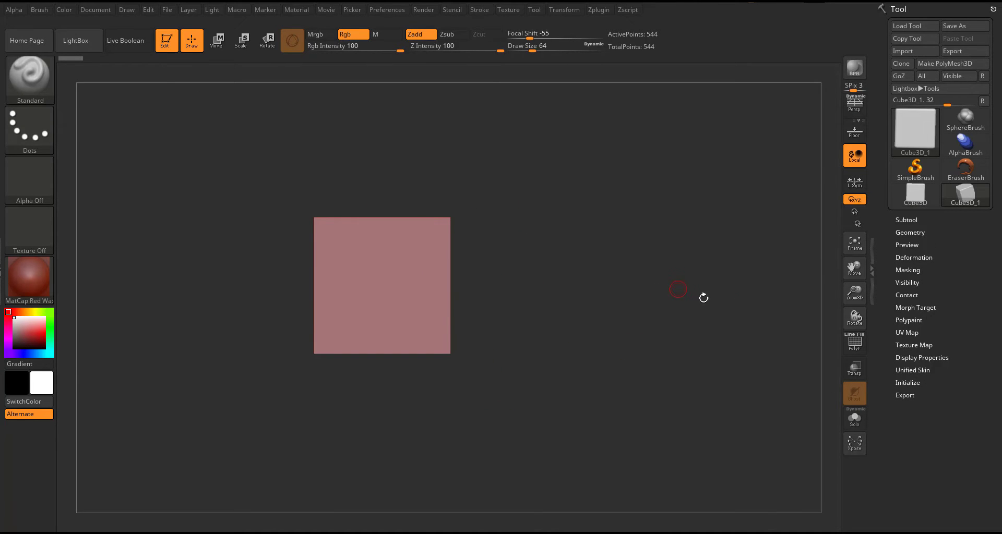
pyautogui.click(952, 63)
pyautogui.click(906, 243)
pyautogui.moveTo(883, 529); pyautogui.dragTo(884, 413)
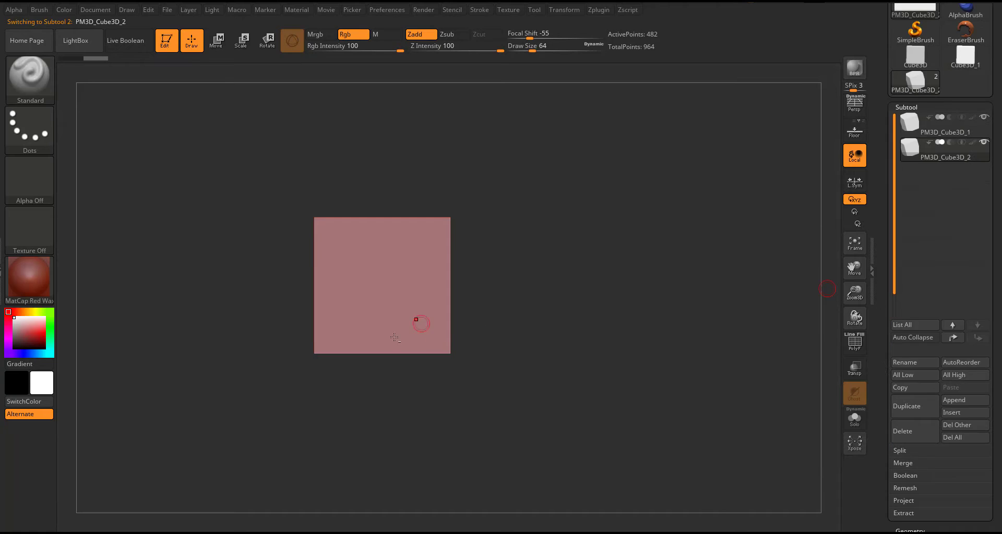
# - Scale the second cube with the Move gizmo into a flat, wide slab
pyautogui.press('w')
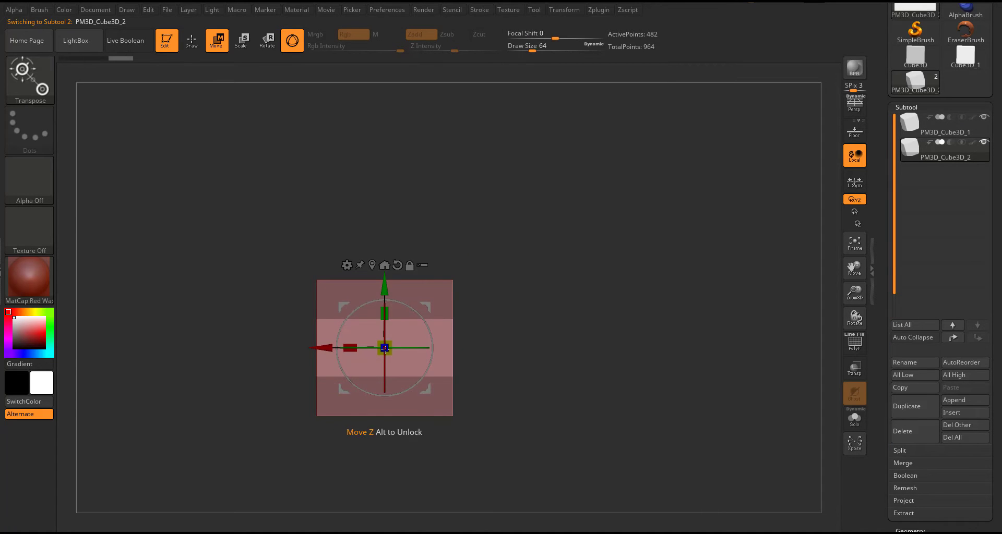
pyautogui.moveTo(385, 348); pyautogui.dragTo(392, 357)
pyautogui.keyDown('shift'); pyautogui.moveTo(441, 209); pyautogui.dragTo(440, 251); pyautogui.keyUp('shift')
# - Move the first cube over the slab's left end and add slices across it
pyautogui.keyDown('alt'); pyautogui.click(441, 319); pyautogui.keyUp('alt')
pyautogui.moveTo(377, 319); pyautogui.dragTo(251, 319)
pyautogui.moveTo(527, 260); pyautogui.dragTo(358, 283)
pyautogui.click(358, 283)
pyautogui.click(460, 284)
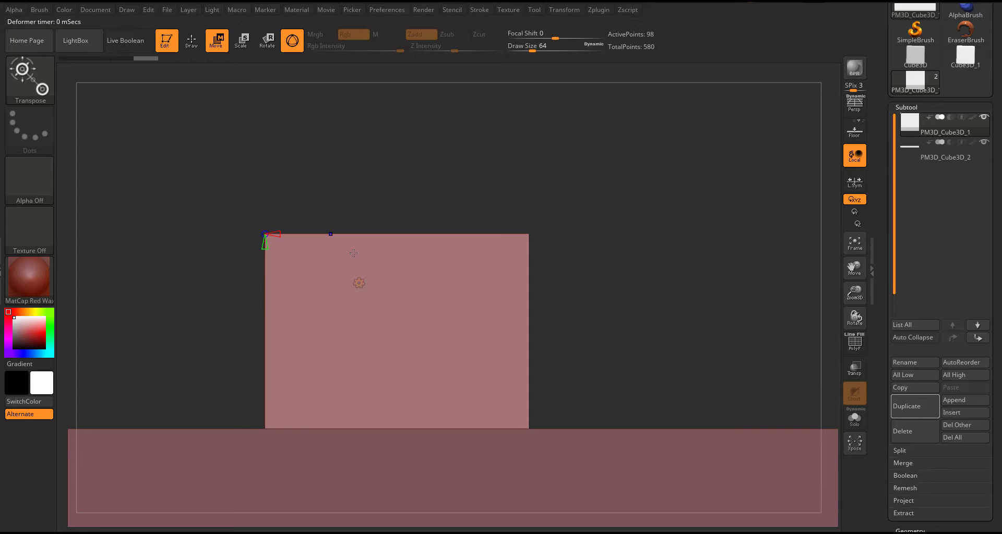
pyautogui.hotkey('shift', 'f')
pyautogui.moveTo(279, 235); pyautogui.dragTo(296, 236)
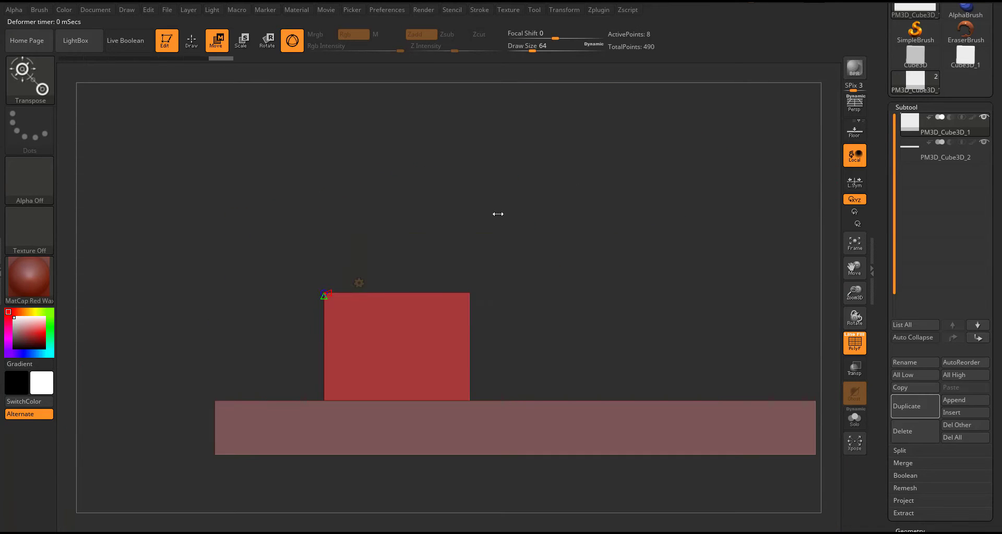
# - Orbit to a perspective view and scale the slab up further
pyautogui.press('r')
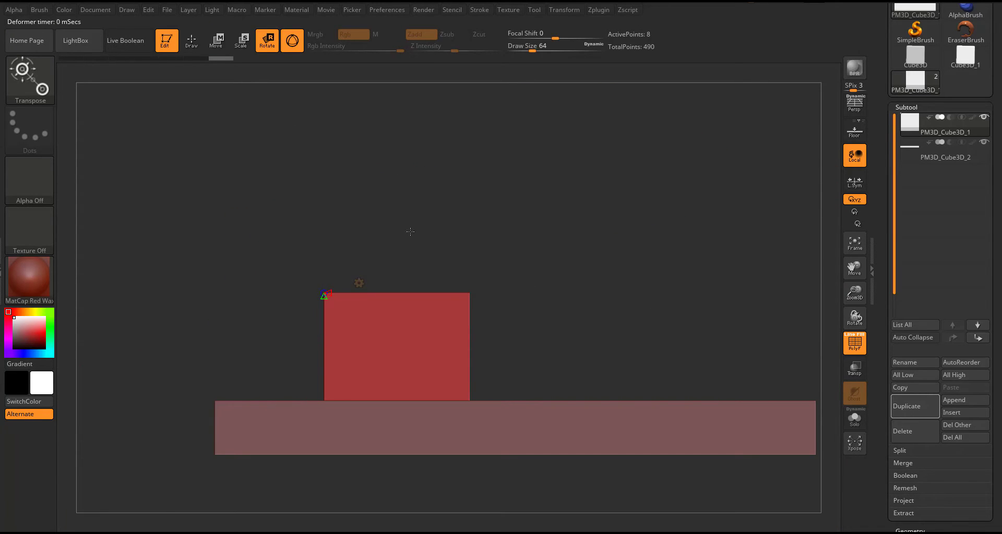
pyautogui.press('w')
pyautogui.keyDown('alt'); pyautogui.moveTo(411, 232); pyautogui.dragTo(339, 243); pyautogui.keyUp('alt')
pyautogui.click(282, 310)
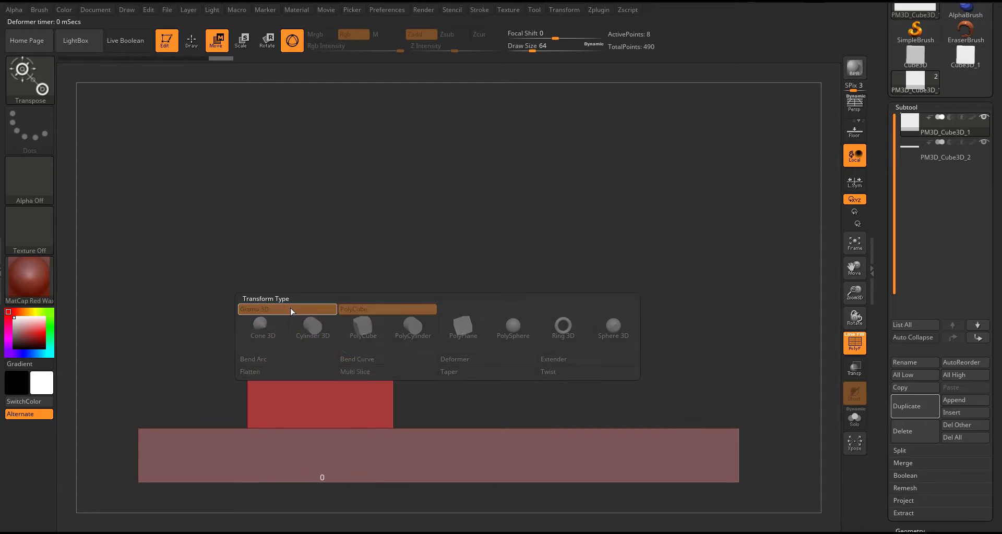
pyautogui.moveTo(284, 476); pyautogui.dragTo(359, 428)
pyautogui.keyDown('alt'); pyautogui.click(359, 430); pyautogui.keyUp('alt')
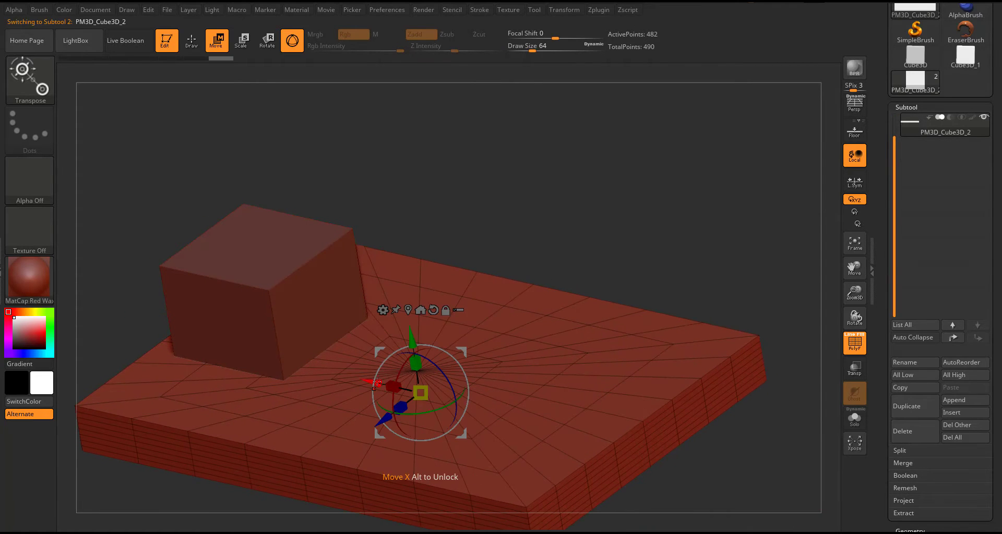
pyautogui.moveTo(420, 392)
pyautogui.mouseDown()
pyautogui.moveTo(516, 293)
pyautogui.moveTo(518, 230)
pyautogui.mouseUp()
# - Zoom out, reselect the cube and bring up its Move gizmo
pyautogui.press('q')
pyautogui.moveTo(715, 282); pyautogui.dragTo(600, 396)
pyautogui.keyDown('alt'); pyautogui.click(459, 407); pyautogui.keyUp('alt')
pyautogui.press('w')
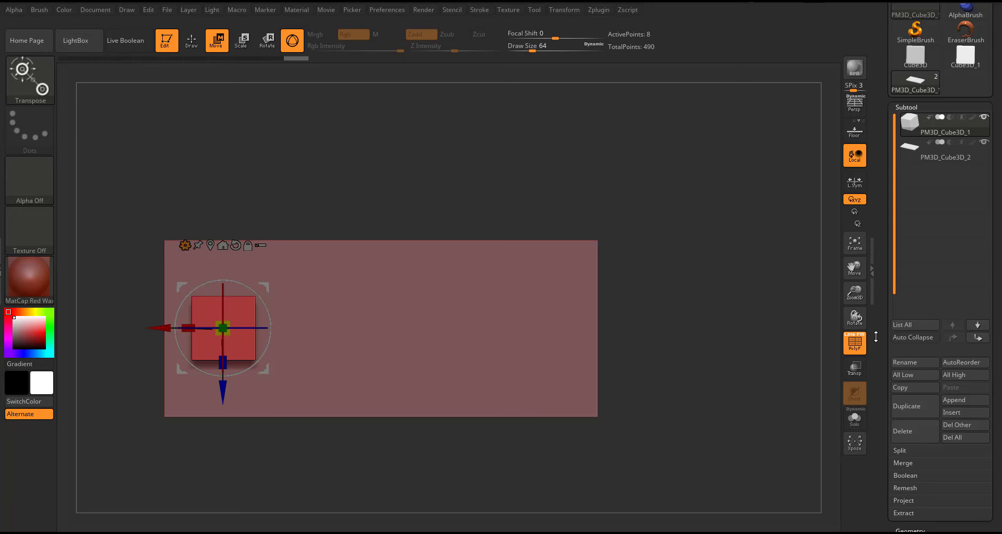
# - Enable ArrayMesh on the cube with Repeat 4 and X Amount about 6.23
pyautogui.click(906, 107)
pyautogui.click(910, 120)
pyautogui.click(914, 306)
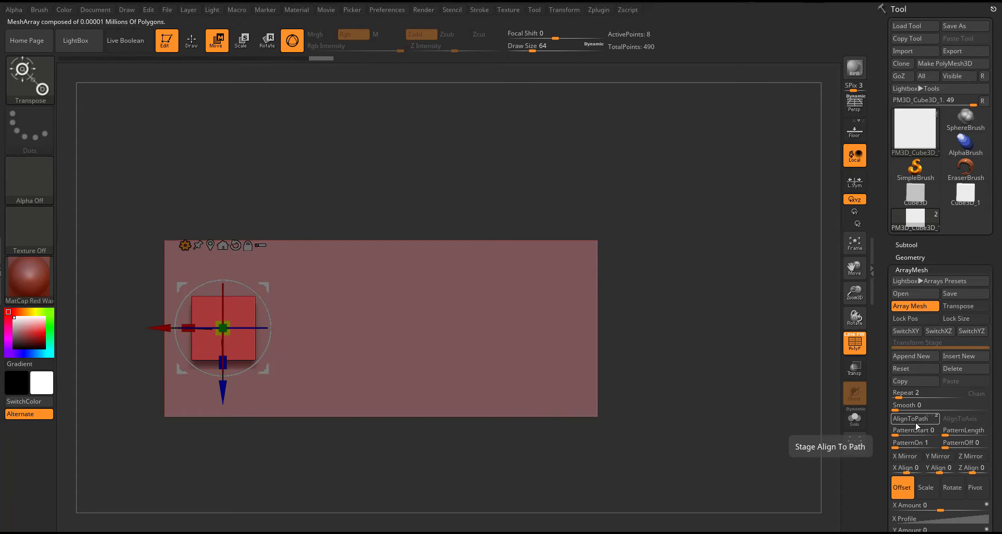
pyautogui.moveTo(964, 511); pyautogui.dragTo(961, 513)
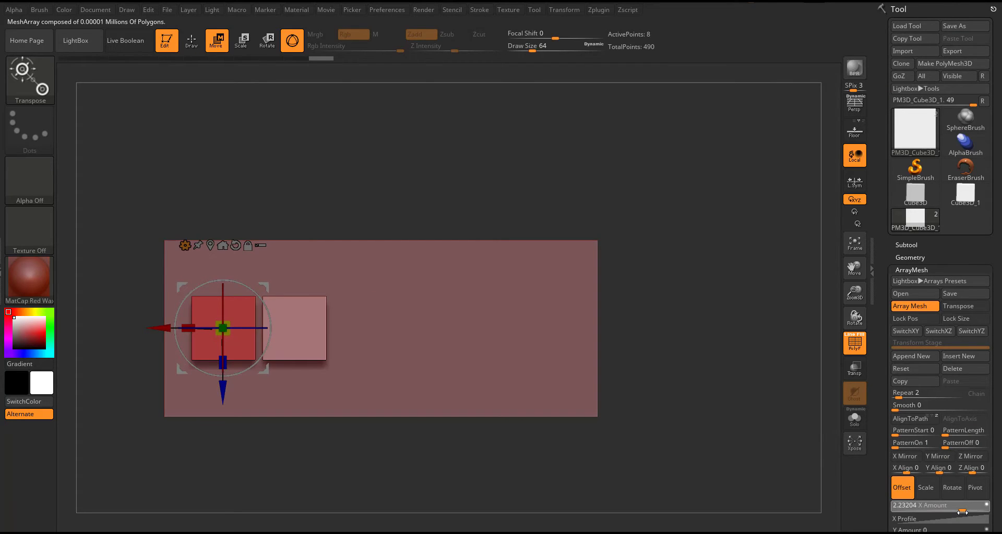
pyautogui.moveTo(899, 398); pyautogui.dragTo(904, 398)
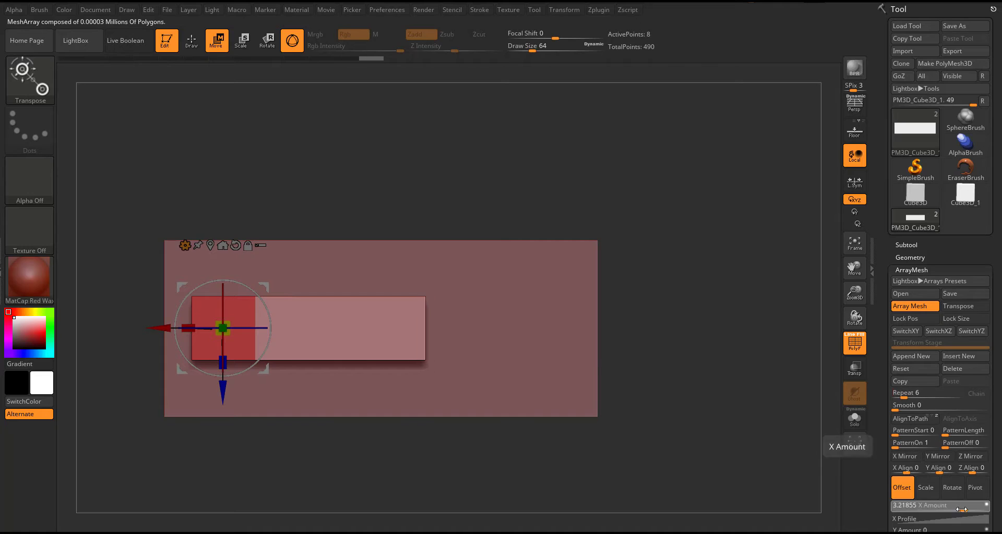
pyautogui.moveTo(961, 510); pyautogui.dragTo(981, 509)
pyautogui.moveTo(903, 397); pyautogui.dragTo(901, 398)
pyautogui.moveTo(967, 510); pyautogui.dragTo(879, 498)
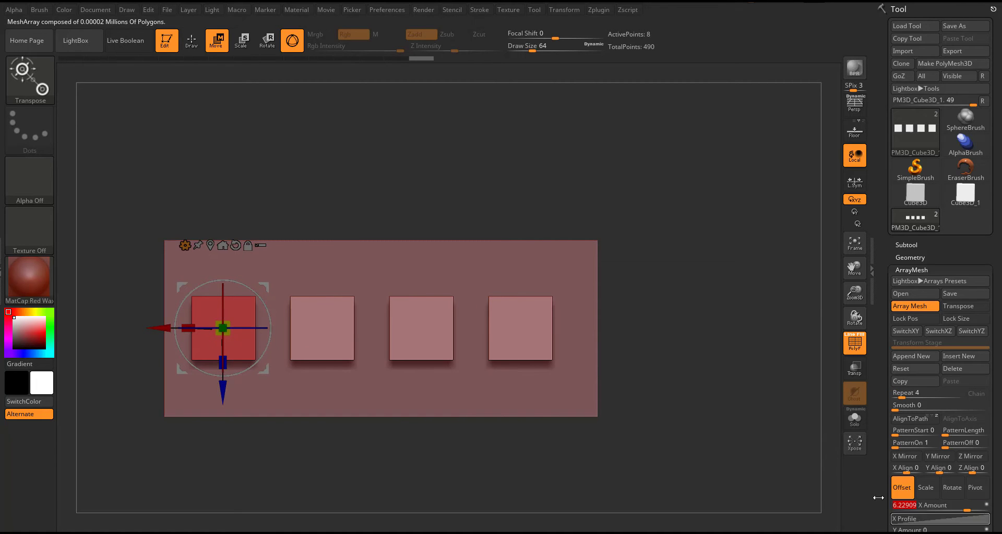
# - Move the slab to the top of the Subtool list, set the cubes to subtract, and enable Live Boolean
pyautogui.moveTo(725, 370); pyautogui.dragTo(699, 334)
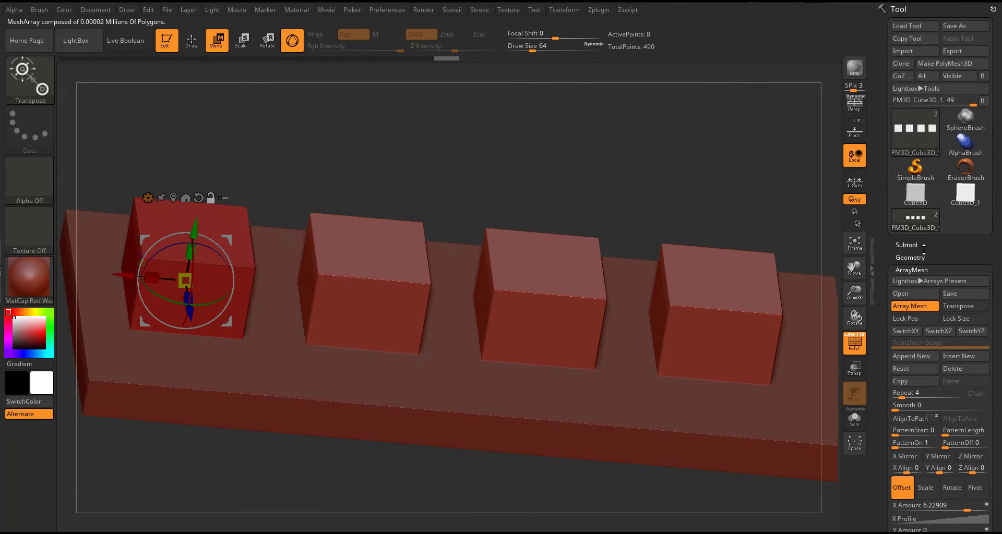
pyautogui.click(906, 245)
pyautogui.click(947, 295)
pyautogui.click(953, 462)
pyautogui.click(945, 295)
pyautogui.click(125, 40)
pyautogui.moveTo(365, 130); pyautogui.dragTo(522, 276)
# - Solo the cubes and try a soft-edge bevel on a cube edge, then undo it
pyautogui.press('f')
pyautogui.hotkey('shift', 'f')
pyautogui.click(854, 419)
pyautogui.press('q')
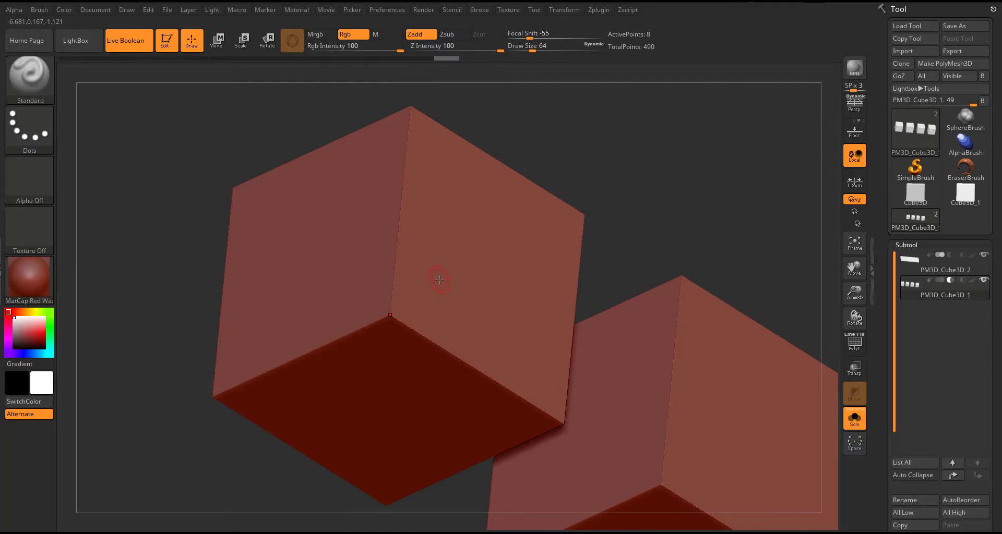
pyautogui.press('space')
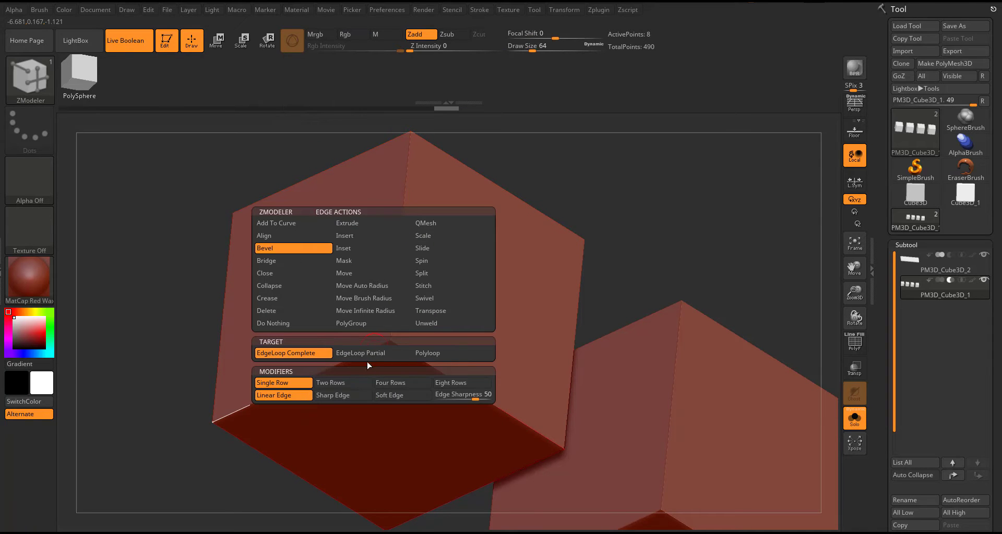
pyautogui.click(395, 397)
pyautogui.moveTo(394, 334); pyautogui.dragTo(434, 353)
pyautogui.hotkey('ctrl', 'z')
pyautogui.hotkey('ctrl', 'z')
pyautogui.hotkey('ctrl', 'z')
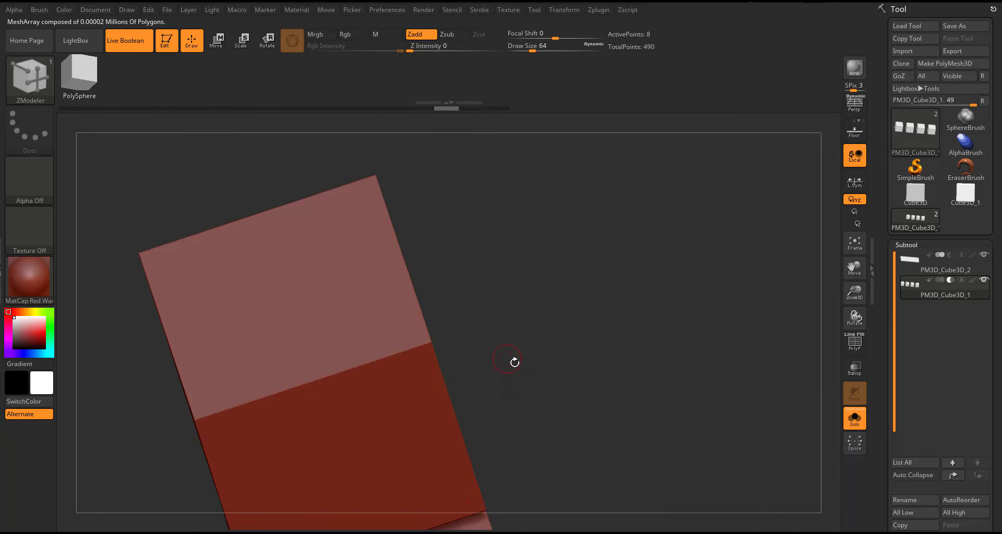
# - Bevel a cube edge loop with ZModeler Bevel, EdgeLoop Complete, Four Rows
pyautogui.press('space')
pyautogui.click(306, 384)
pyautogui.press('space')
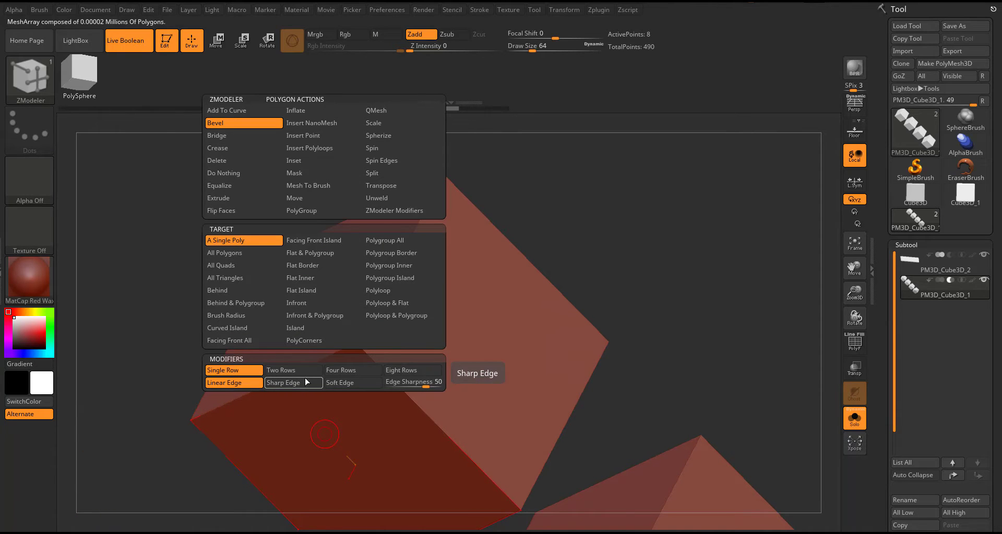
pyautogui.click(342, 371)
pyautogui.moveTo(331, 432); pyautogui.dragTo(337, 425)
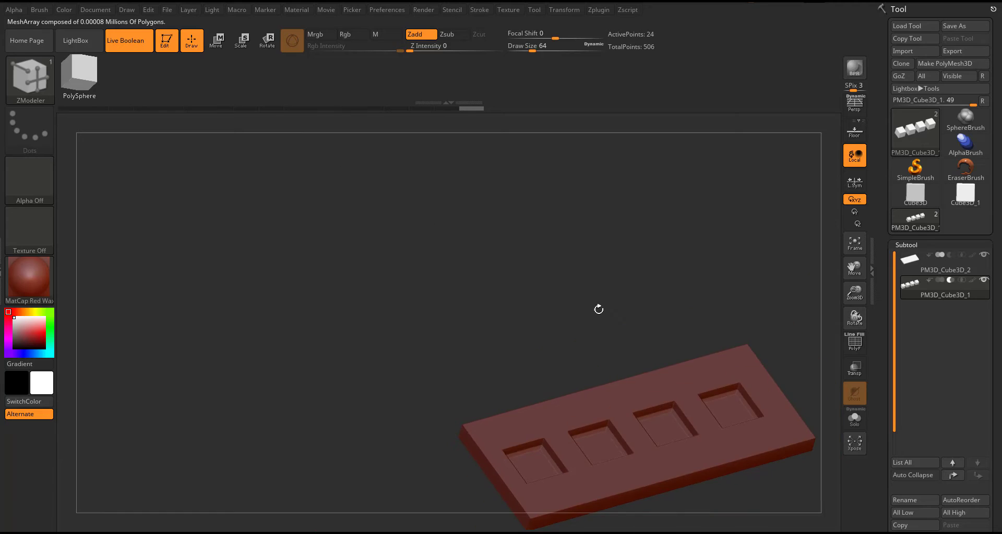
# - View the plate front-on in BasicMaterial and reselect the slab
pyautogui.moveTo(599, 308); pyautogui.dragTo(679, 434)
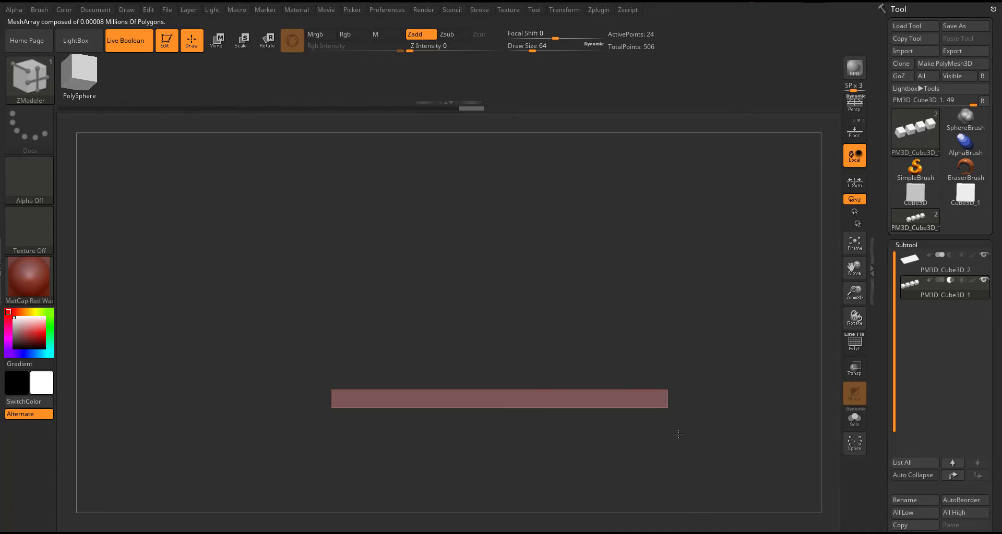
pyautogui.keyDown('shift'); pyautogui.moveTo(660, 328); pyautogui.dragTo(651, 407); pyautogui.keyUp('shift')
pyautogui.keyDown('alt'); pyautogui.moveTo(561, 265); pyautogui.dragTo(498, 72); pyautogui.keyUp('alt')
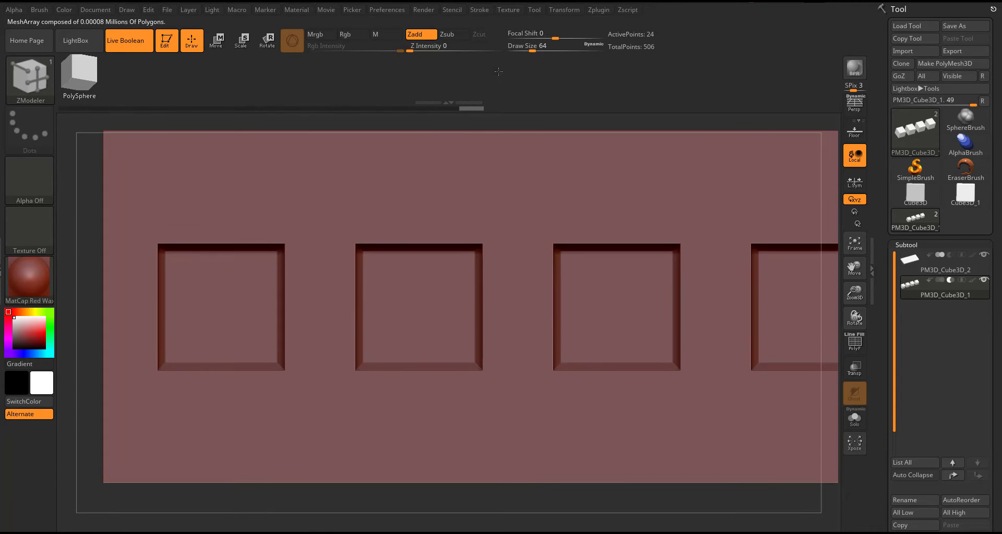
pyautogui.click(27, 275)
pyautogui.click(148, 440)
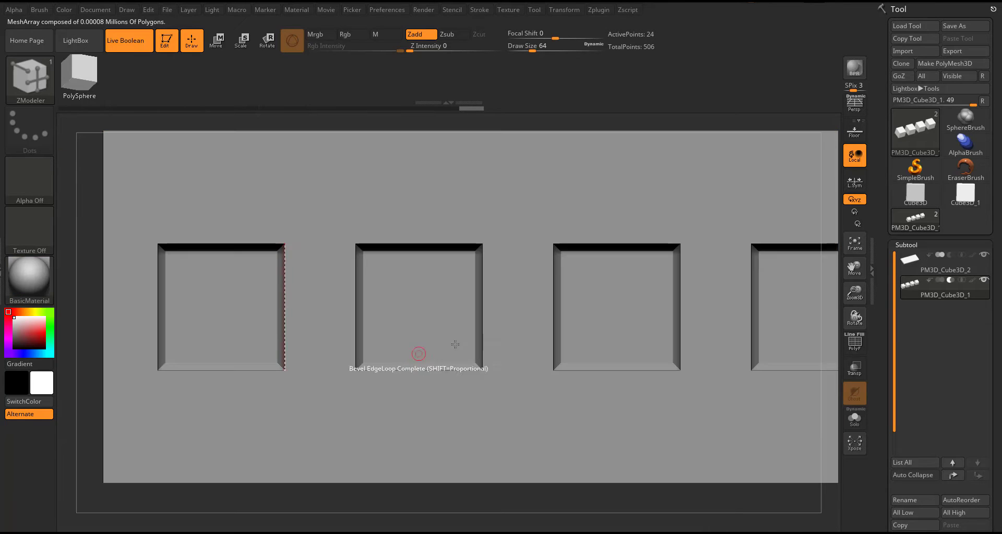
pyautogui.keyDown('alt'); pyautogui.moveTo(414, 351); pyautogui.dragTo(607, 392); pyautogui.keyUp('alt')
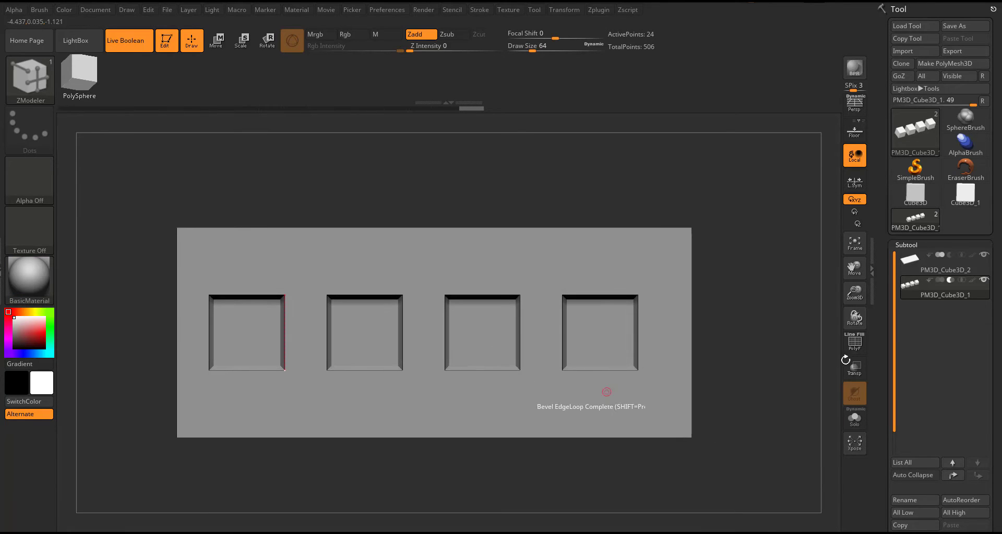
pyautogui.click(924, 269)
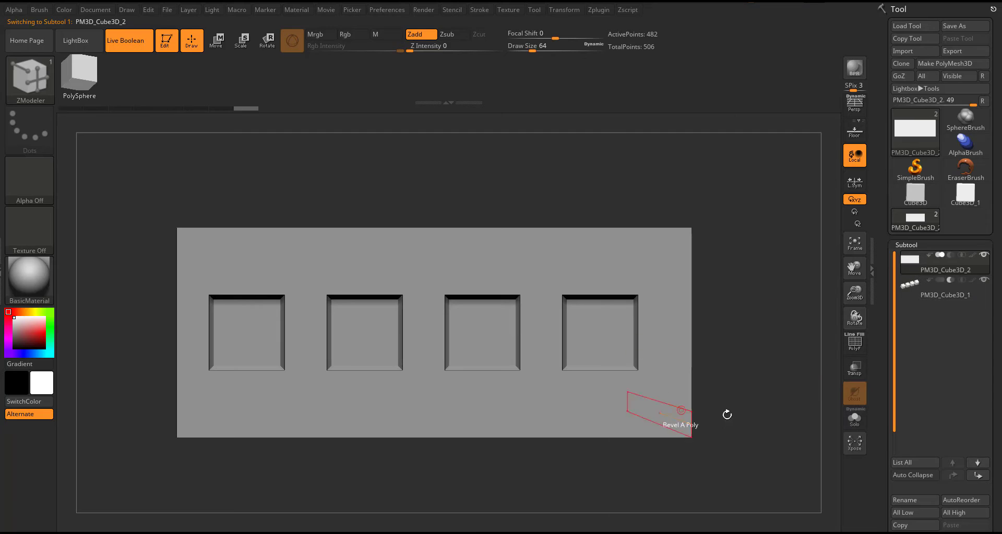
pyautogui.moveTo(727, 415); pyautogui.dragTo(731, 388)
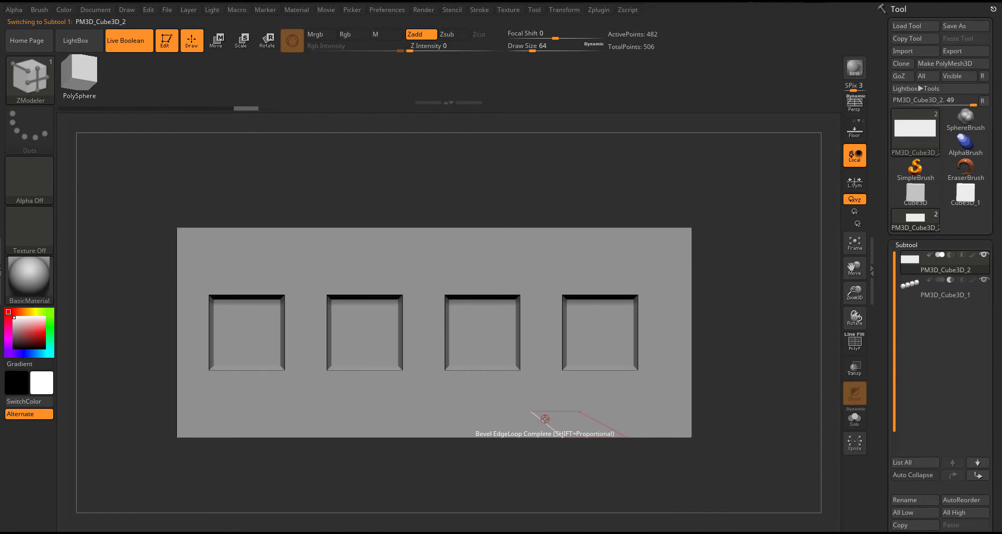
pyautogui.keyDown('alt'); pyautogui.moveTo(545, 419); pyautogui.dragTo(621, 448); pyautogui.keyUp('alt')
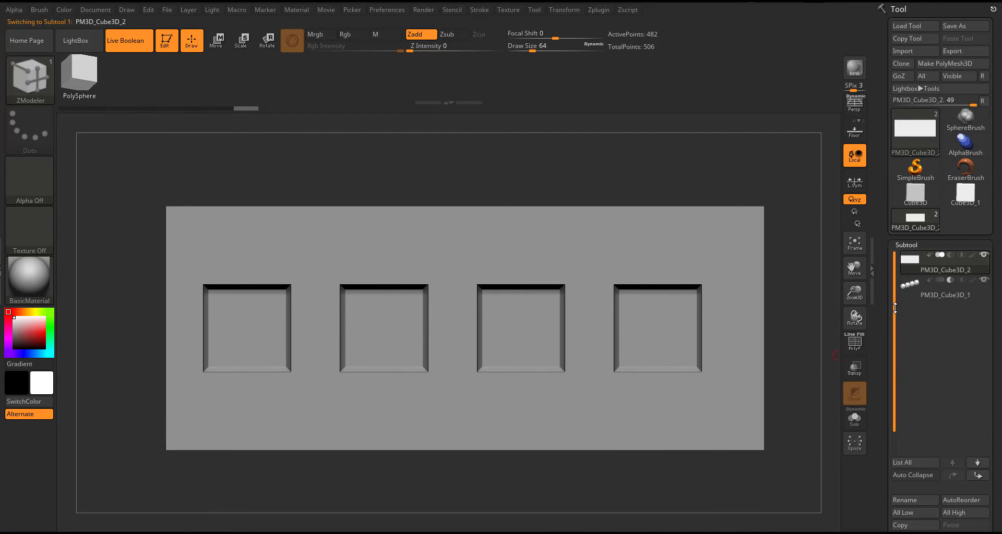
# - Convert the cube array into real geometry with ArrayMesh's Make Mesh
pyautogui.click(908, 245)
pyautogui.click(916, 231)
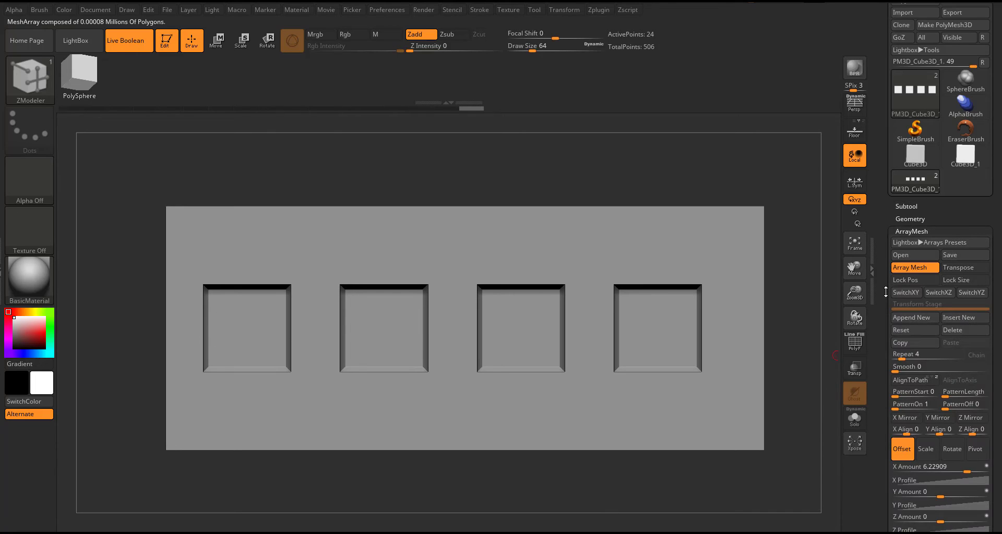
pyautogui.moveTo(886, 292); pyautogui.dragTo(890, 233)
pyautogui.click(929, 457)
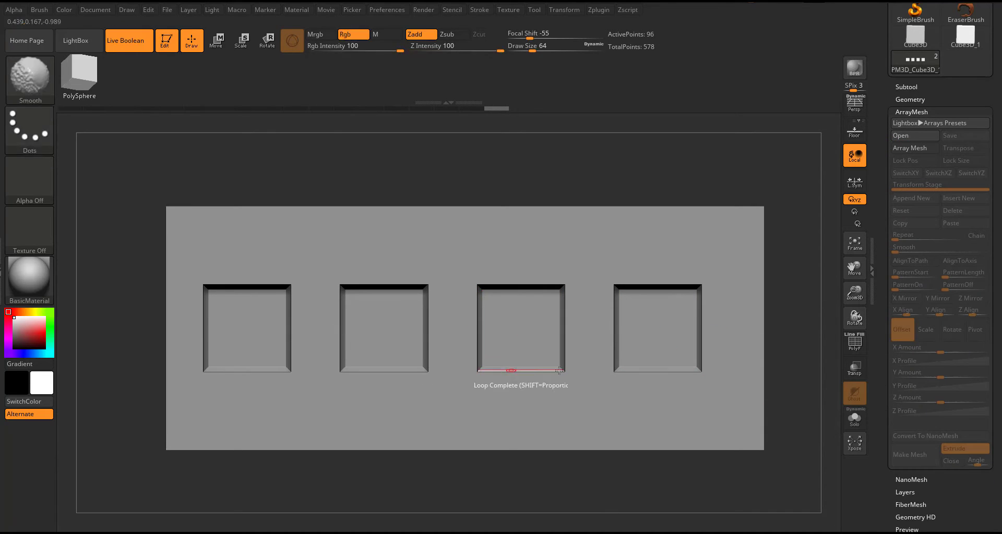
pyautogui.click(911, 112)
# - Bake the Live Boolean result into a single mesh with Make BoolMesh
pyautogui.click(908, 86)
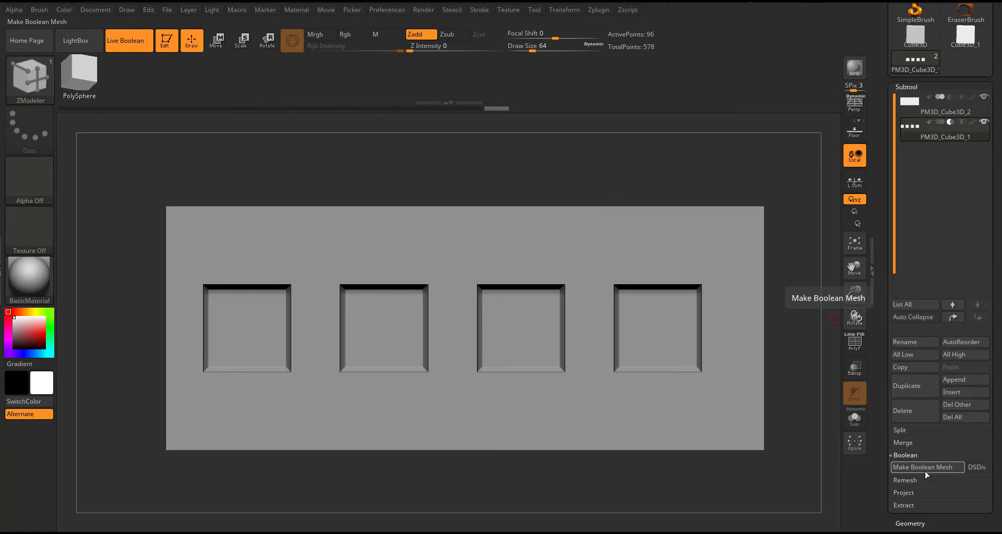
pyautogui.click(906, 86)
pyautogui.moveTo(934, 104); pyautogui.dragTo(934, 188)
pyautogui.click(915, 50)
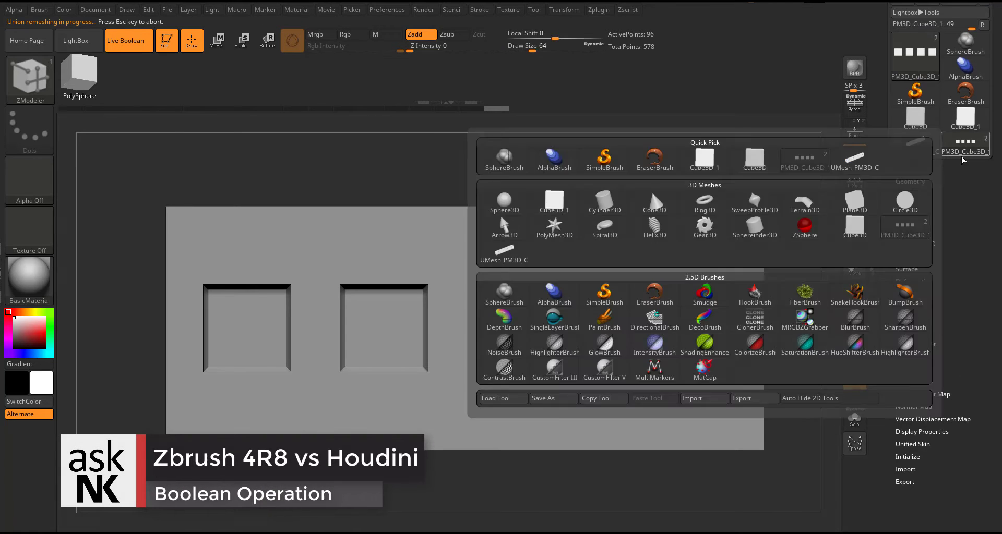
pyautogui.click(902, 157)
pyautogui.click(905, 168)
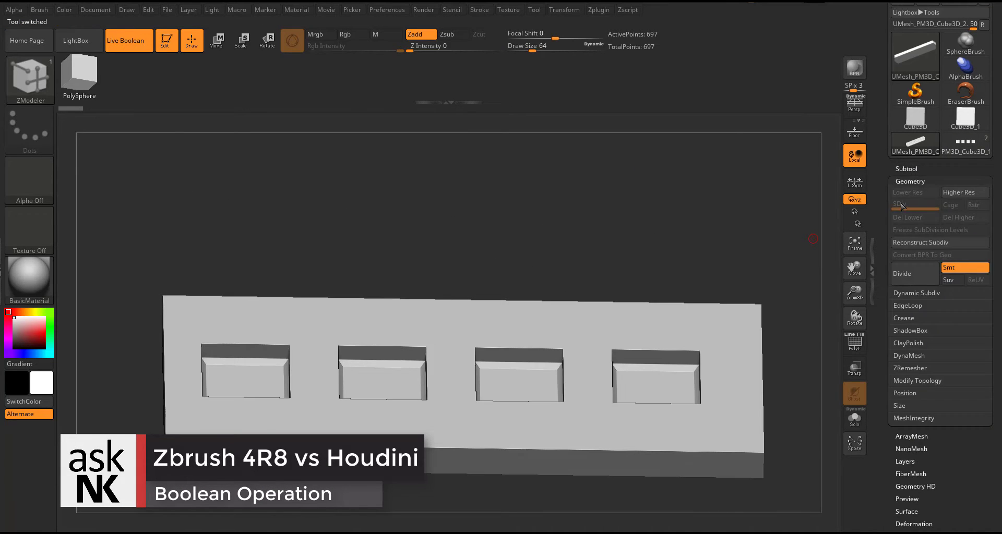
# - Turn on PolyFrame and rotate around the merged 697-point panel to inspect it
pyautogui.moveTo(522, 219); pyautogui.dragTo(656, 342)
pyautogui.hotkey('shift', 'f')
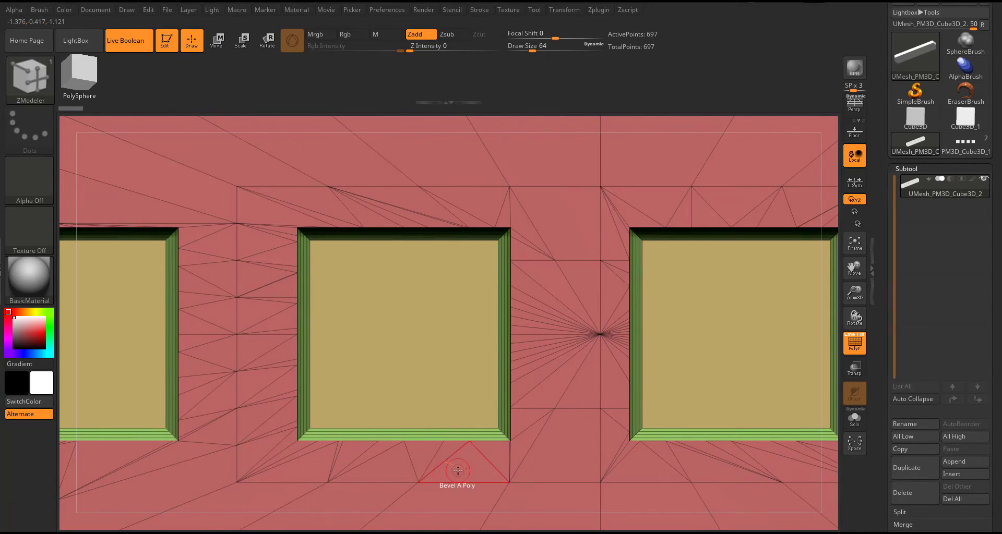
pyautogui.press('f')
pyautogui.moveTo(666, 430); pyautogui.dragTo(729, 197)
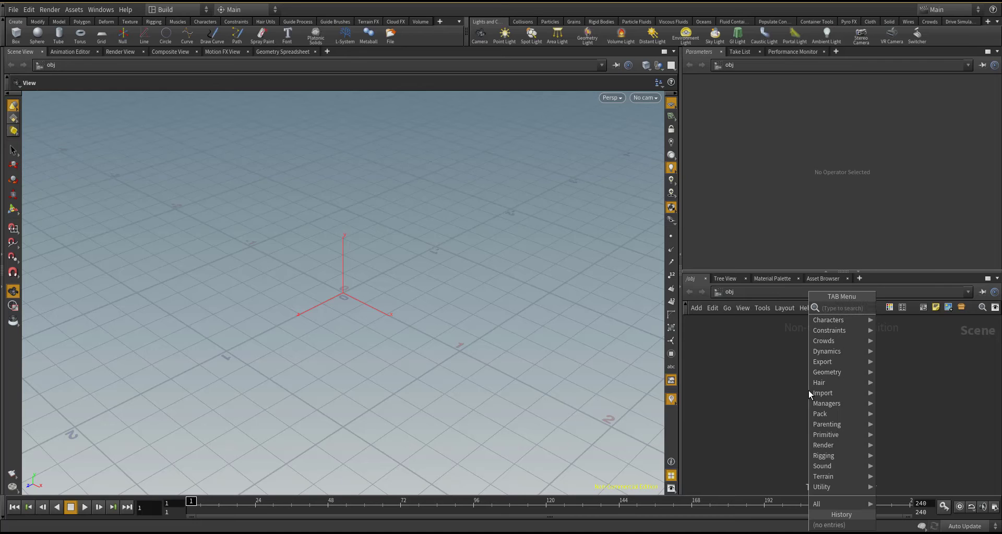
# - Create a geo1 object and replace its default File node with a Box
pyautogui.click(809, 390)
pyautogui.doubleClick(809, 392)
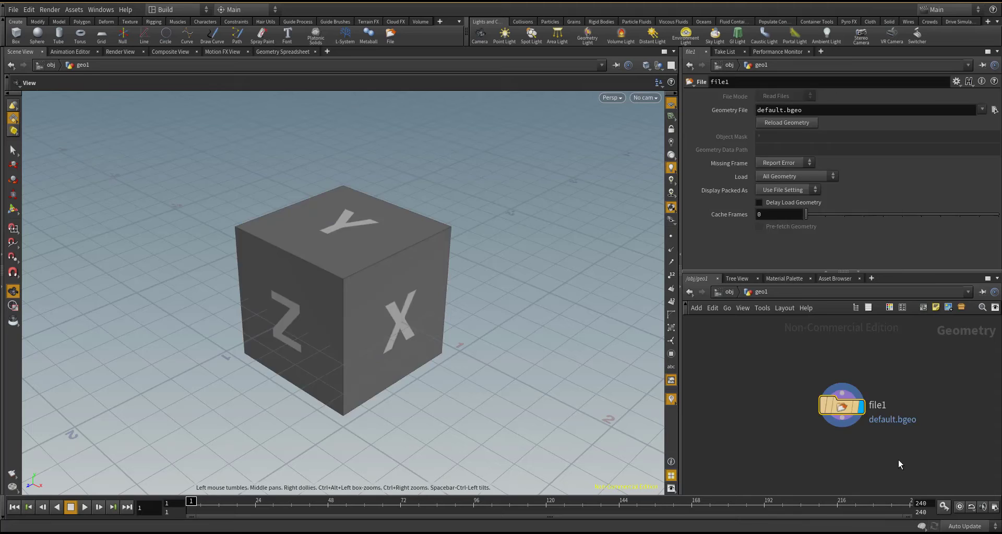
pyautogui.press('Delete')
pyautogui.press('Tab')
pyautogui.click(823, 383)
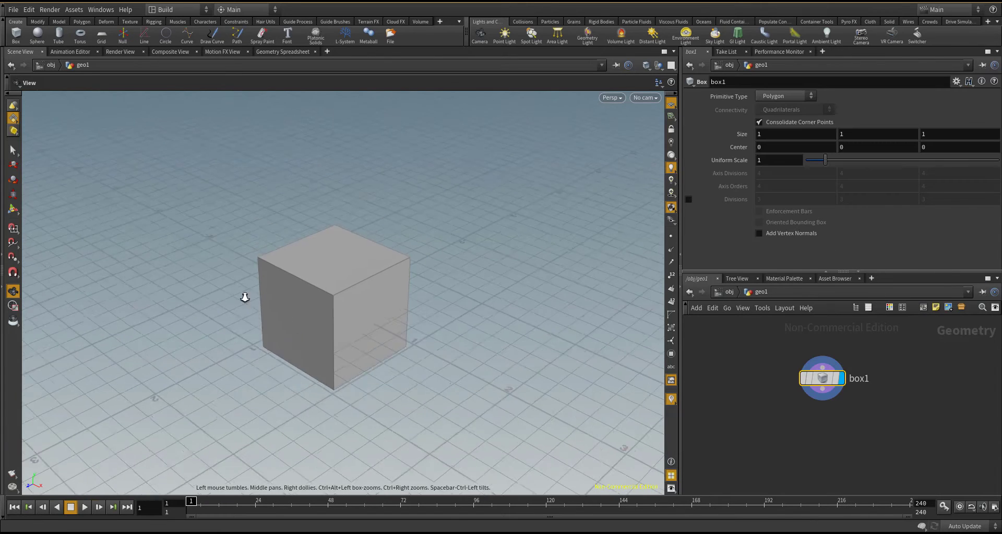
# - Add a Transform after box1 scaling it to 1.4, 0.3, 3.2
pyautogui.click(818, 421)
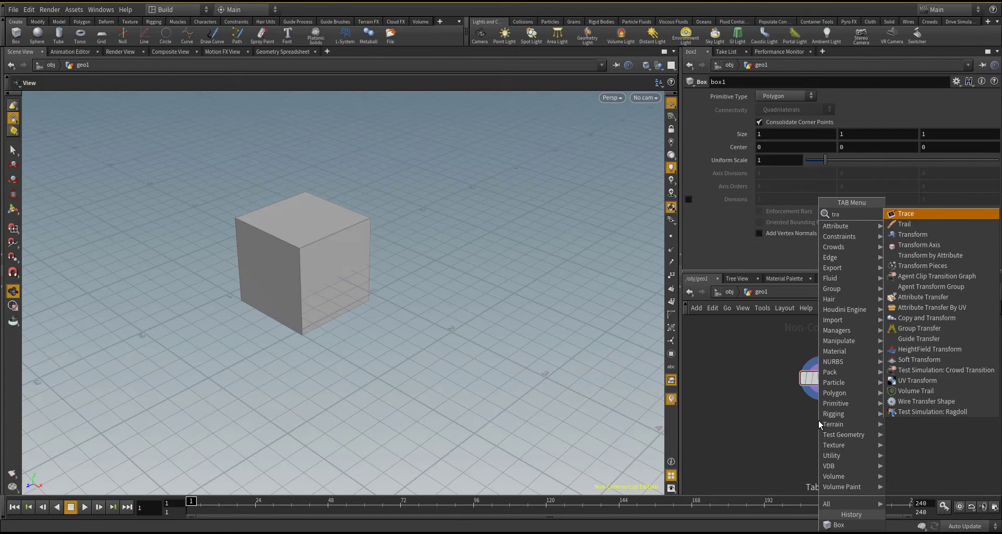
pyautogui.write('transform')
pyautogui.press('Return')
pyautogui.click(822, 421)
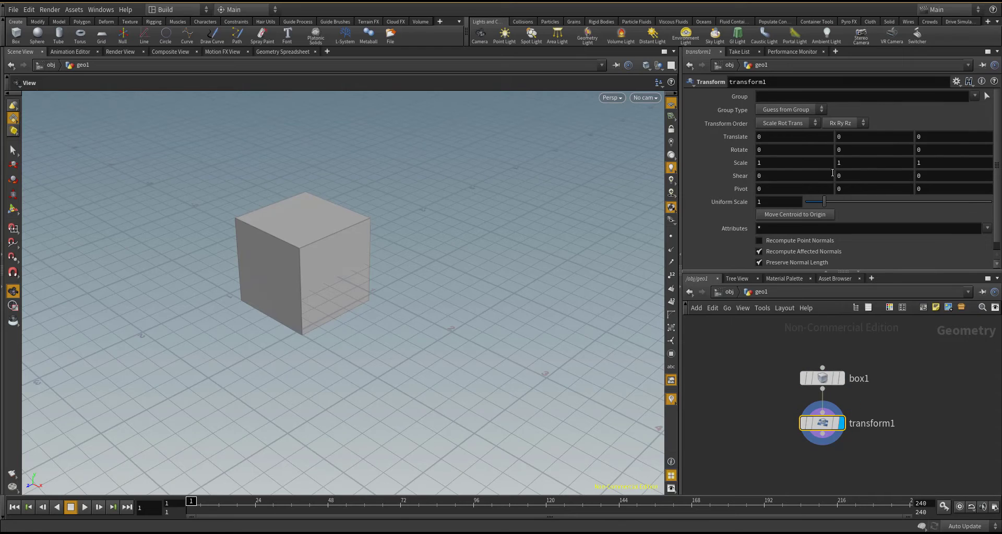
pyautogui.moveTo(834, 176); pyautogui.dragTo(819, 176, button='middle')
pyautogui.moveTo(928, 162); pyautogui.dragTo(960, 165, button='middle')
pyautogui.moveTo(793, 162); pyautogui.dragTo(822, 168, button='middle')
# - Add a separate Line node (line1) to the network
pyautogui.click(822, 378)
pyautogui.press('Tab')
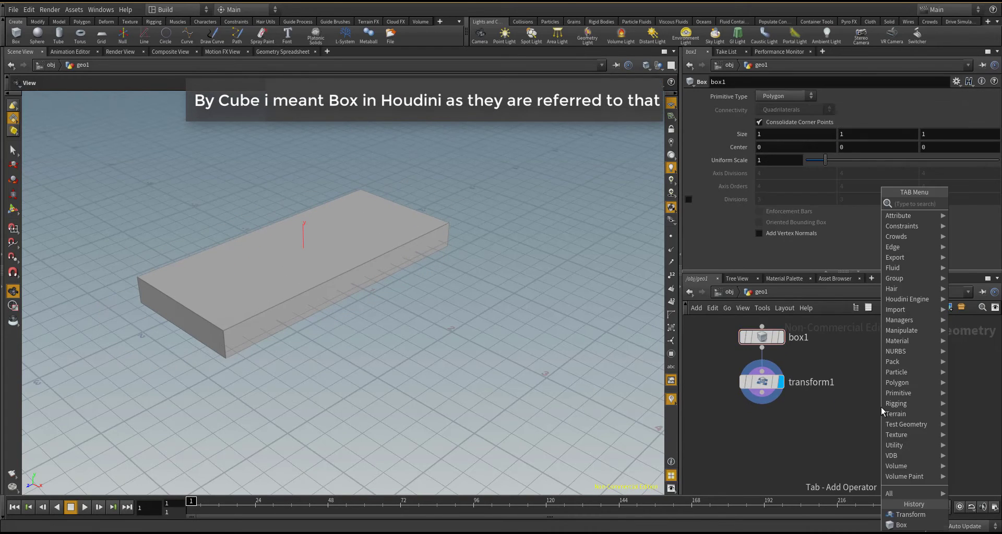
pyautogui.write('l')
pyautogui.press('Return')
pyautogui.click(888, 377)
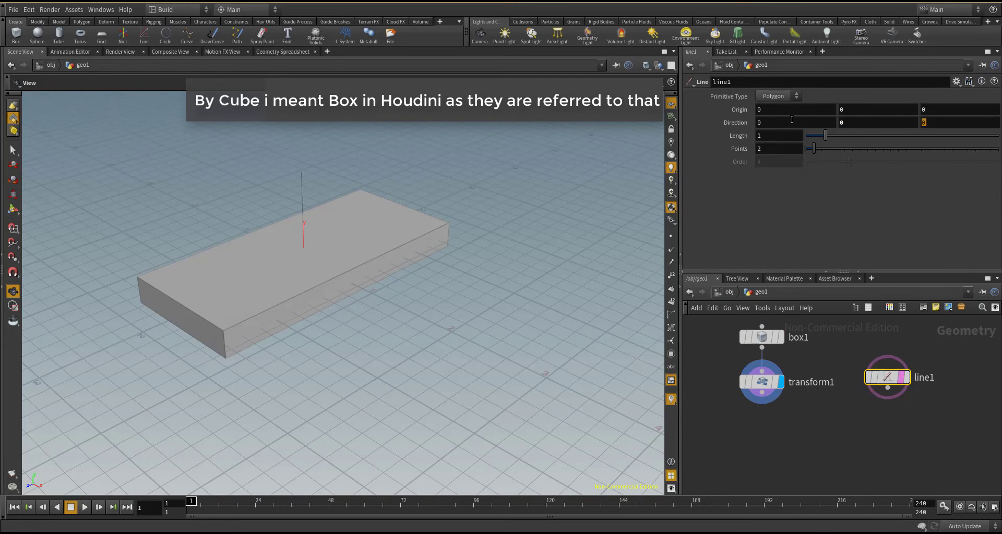
# - Add a Merge node fed by transform1 and display it
pyautogui.click(905, 384)
pyautogui.press('Tab')
pyautogui.write('merge')
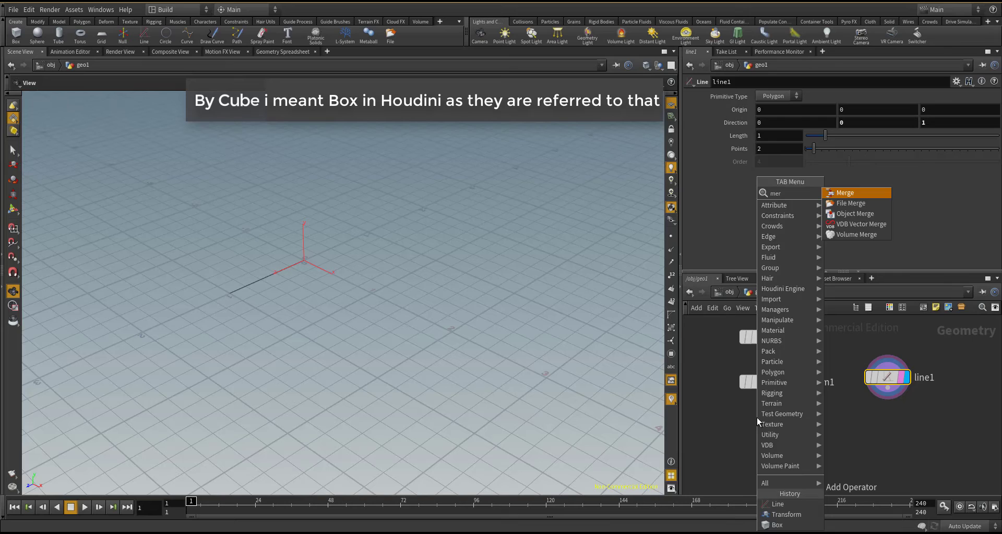
pyautogui.press('Return')
pyautogui.click(852, 448)
pyautogui.click(873, 452)
# - Insert transform2 after line1 and set the line to Length 2.52, Origin Y 0.5, 4 points
pyautogui.click(889, 379)
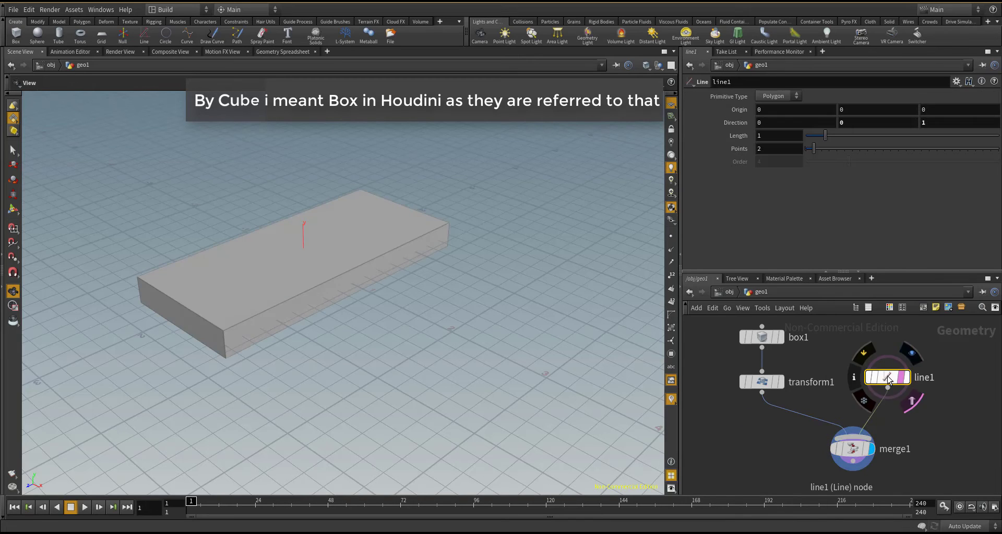
pyautogui.press('Tab')
pyautogui.write('transform')
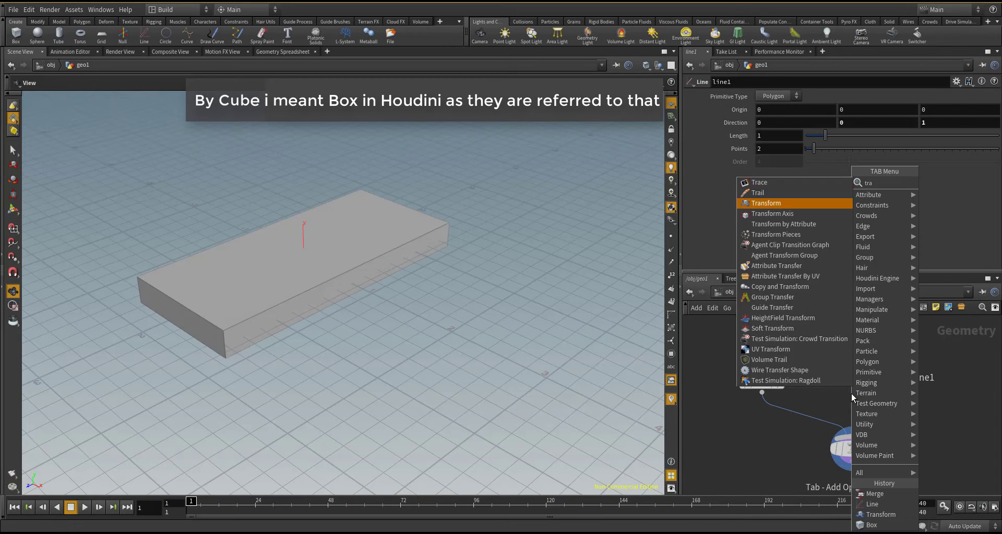
pyautogui.press('Return')
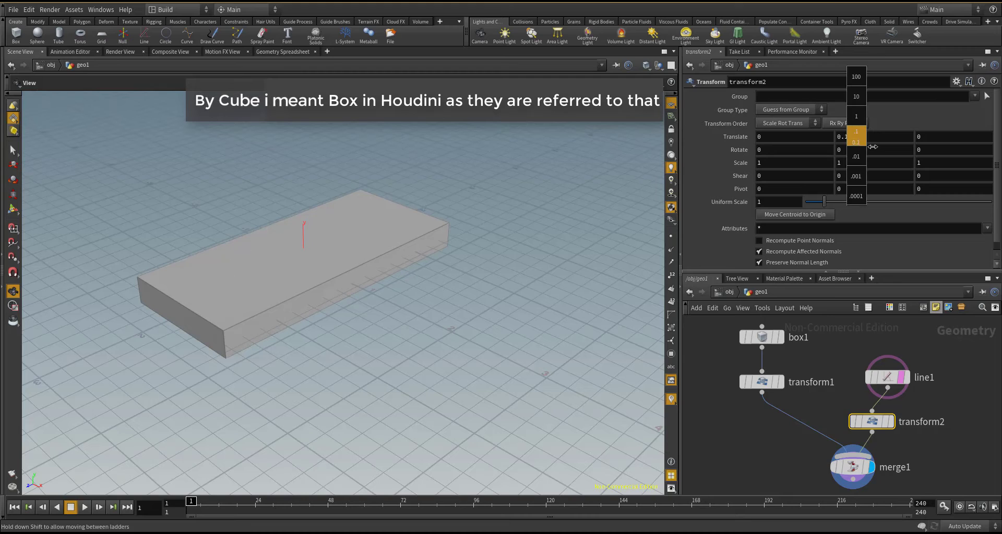
pyautogui.click(887, 380)
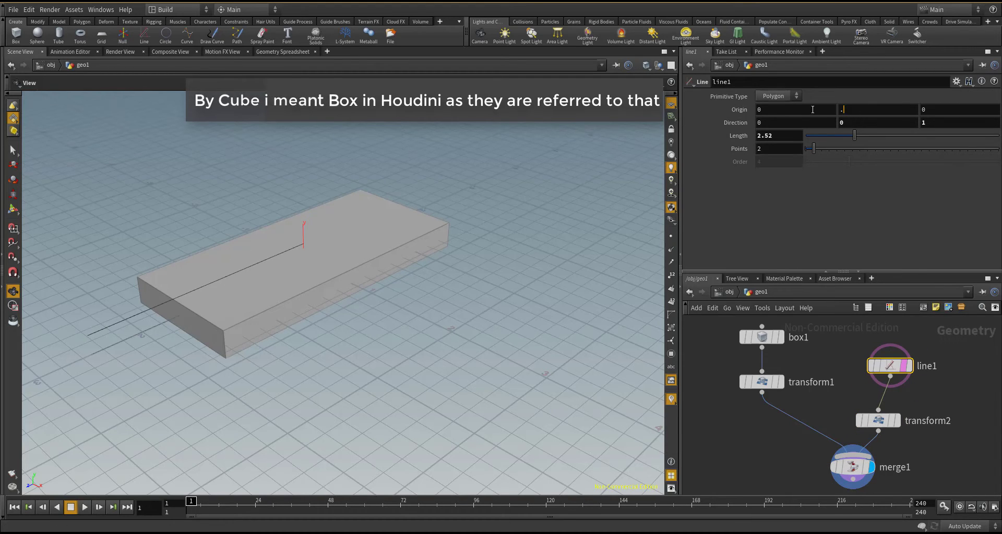
pyautogui.keyDown('alt'); pyautogui.moveTo(449, 334); pyautogui.dragTo(517, 373); pyautogui.keyUp('alt')
pyautogui.click(878, 420)
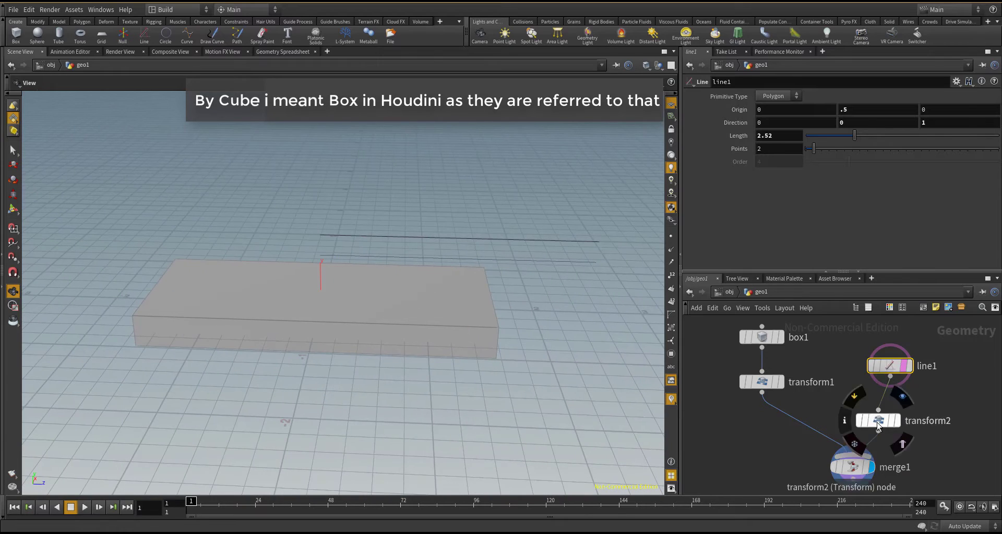
pyautogui.hotkey('ctrl', 'z')
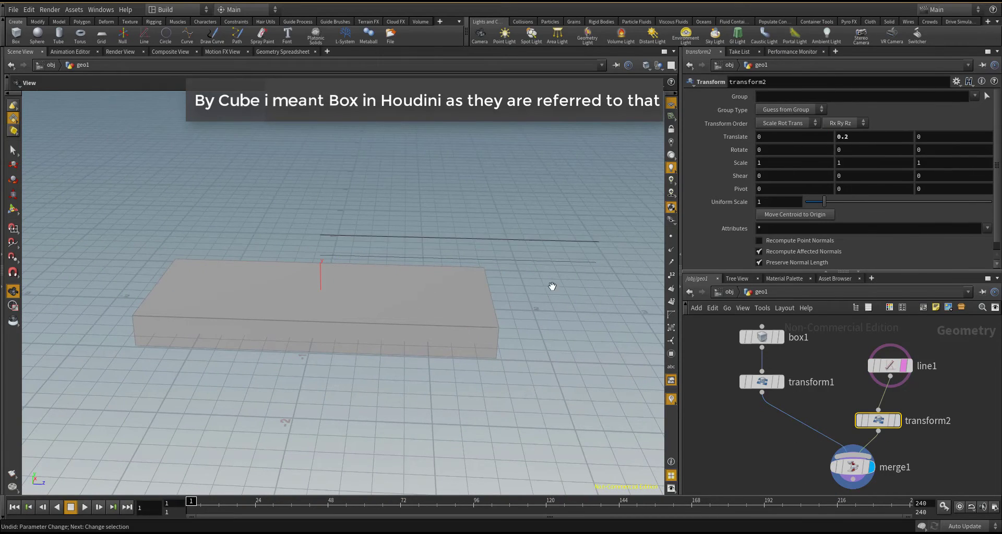
pyautogui.keyDown('alt'); pyautogui.moveTo(550, 286); pyautogui.dragTo(630, 368); pyautogui.keyUp('alt')
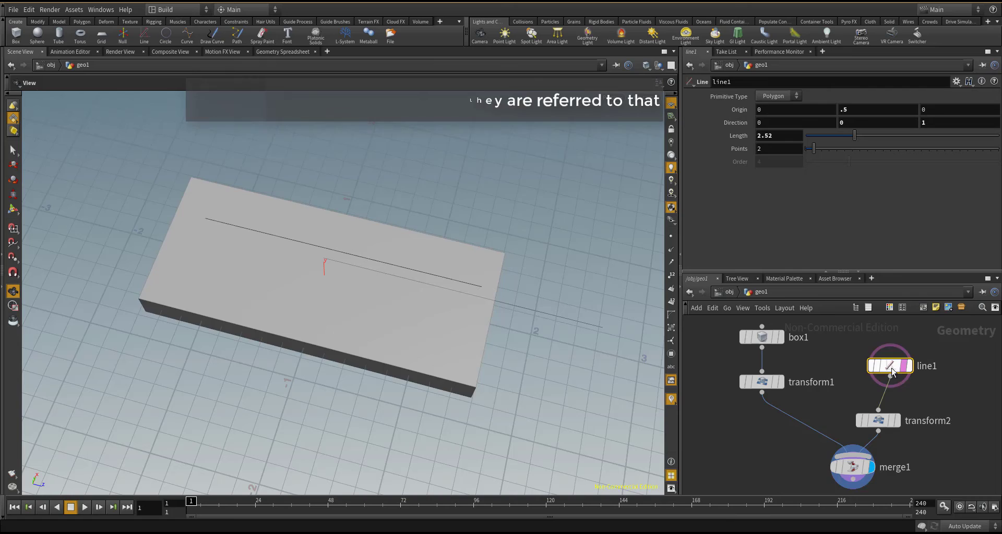
pyautogui.click(905, 367)
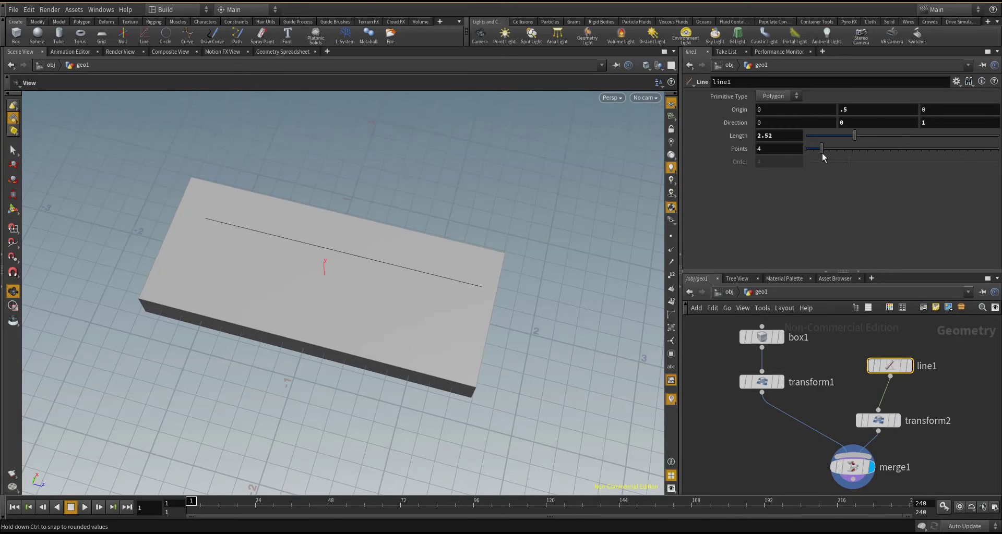
pyautogui.press('l')
# - Search for the Copy to Points node with the Tab menu
pyautogui.press('Tab')
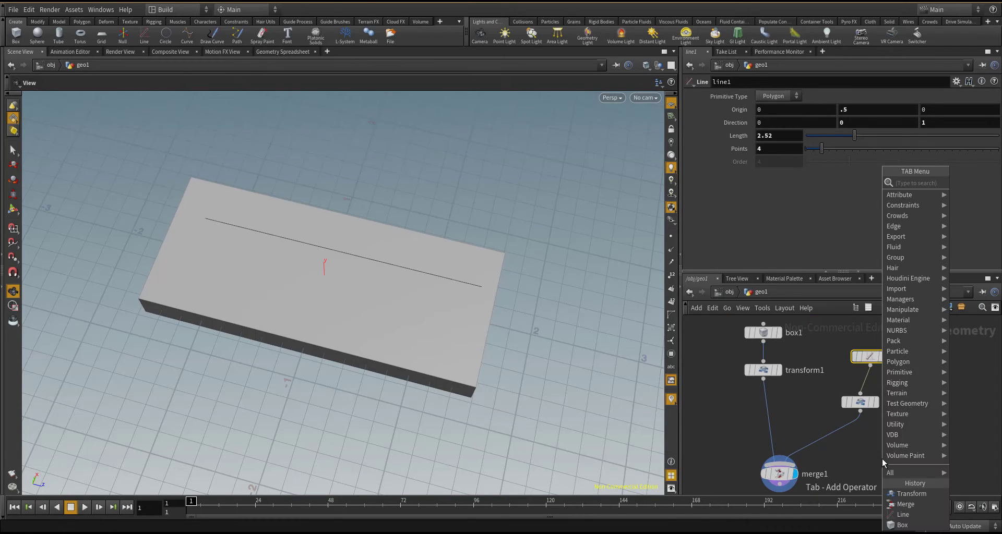
pyautogui.write('copy')
pyautogui.press('Down')
# - Add Copy to Points fed by box1 and transform2, with transform3 scaling the boxes to 0.49
pyautogui.press('Return')
pyautogui.click(833, 430)
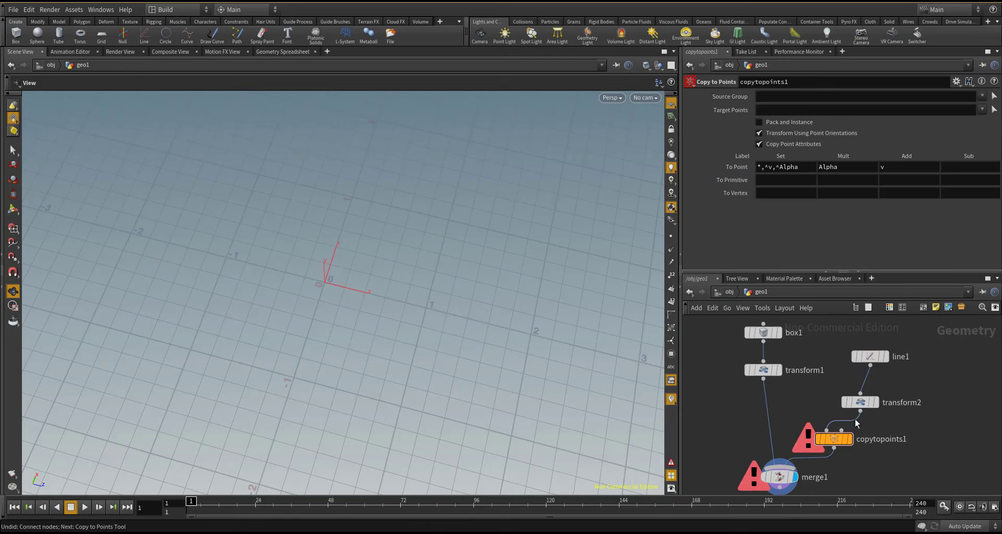
pyautogui.click(763, 339)
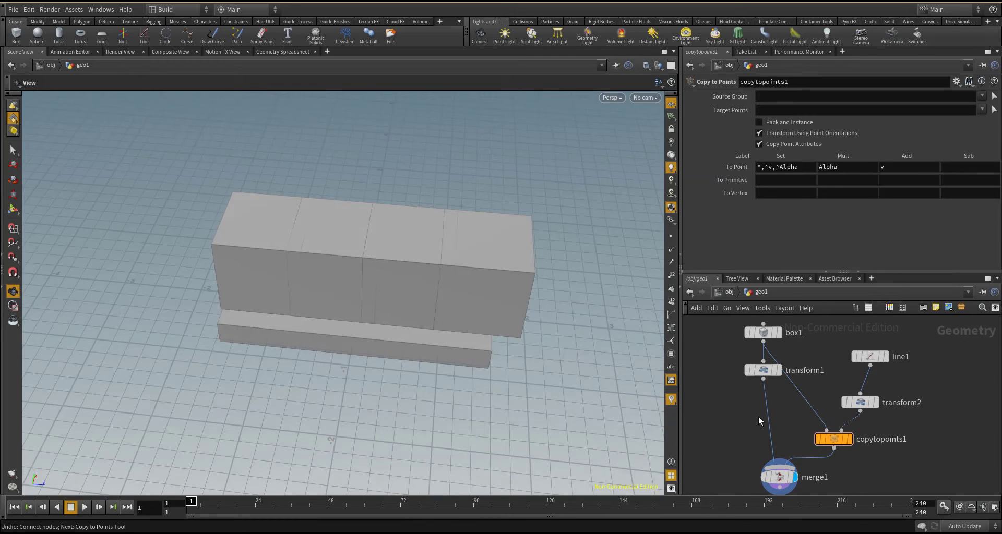
pyautogui.press('Tab')
pyautogui.moveTo(802, 444)
pyautogui.click(916, 188)
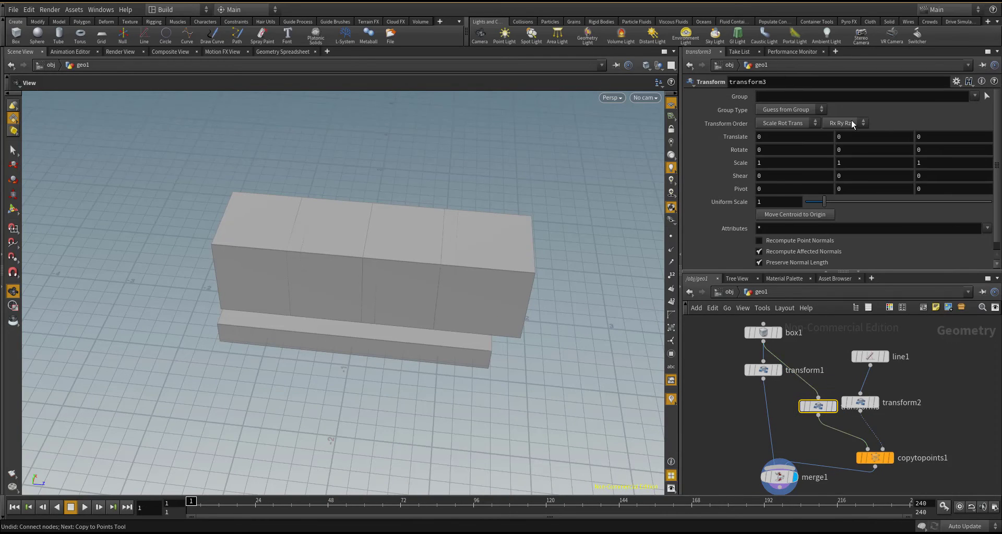
pyautogui.moveTo(776, 201); pyautogui.dragTo(407, 291, button='middle')
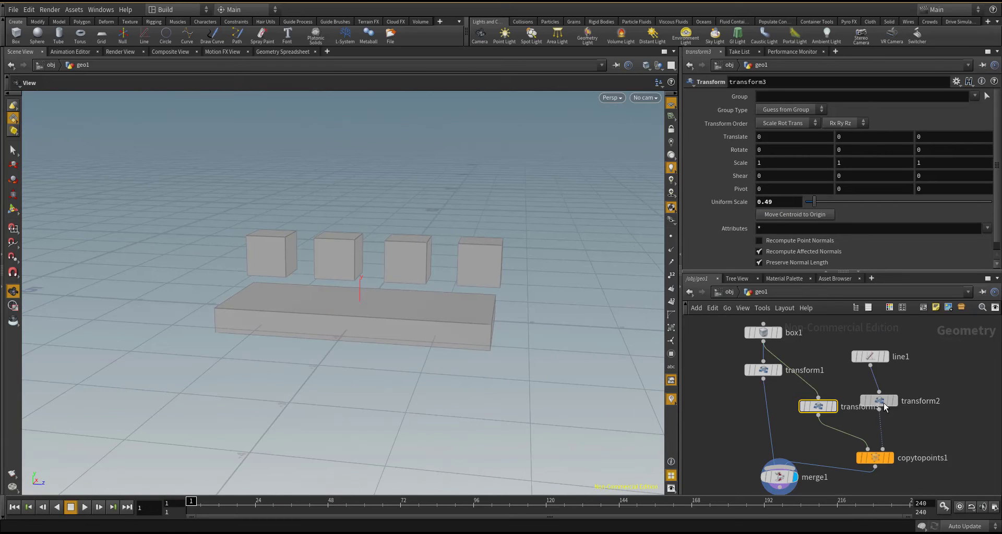
# - Offset transform2 so the row of cubes sinks into the slab
pyautogui.click(879, 400)
pyautogui.moveTo(934, 137); pyautogui.dragTo(887, 152, button='middle')
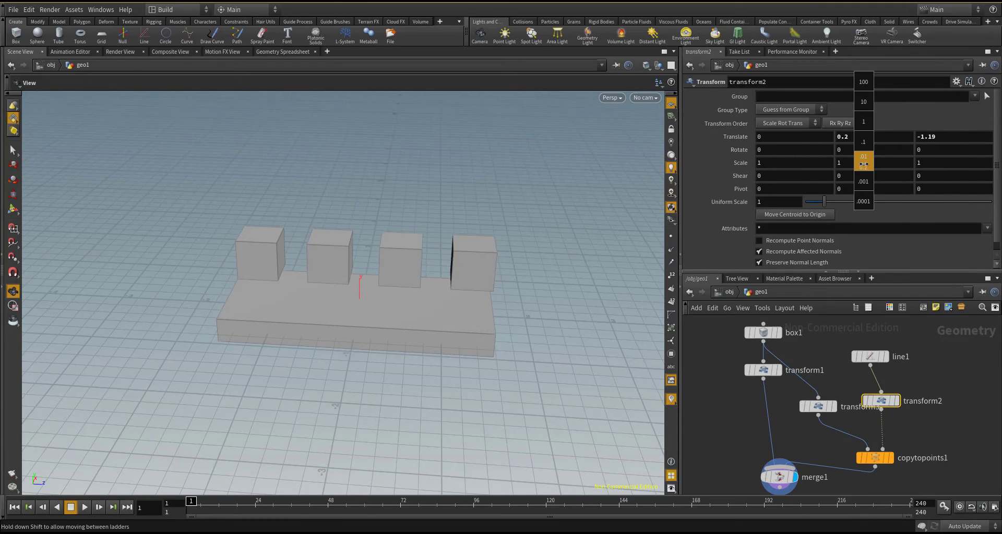
pyautogui.moveTo(490, 330); pyautogui.dragTo(947, 140)
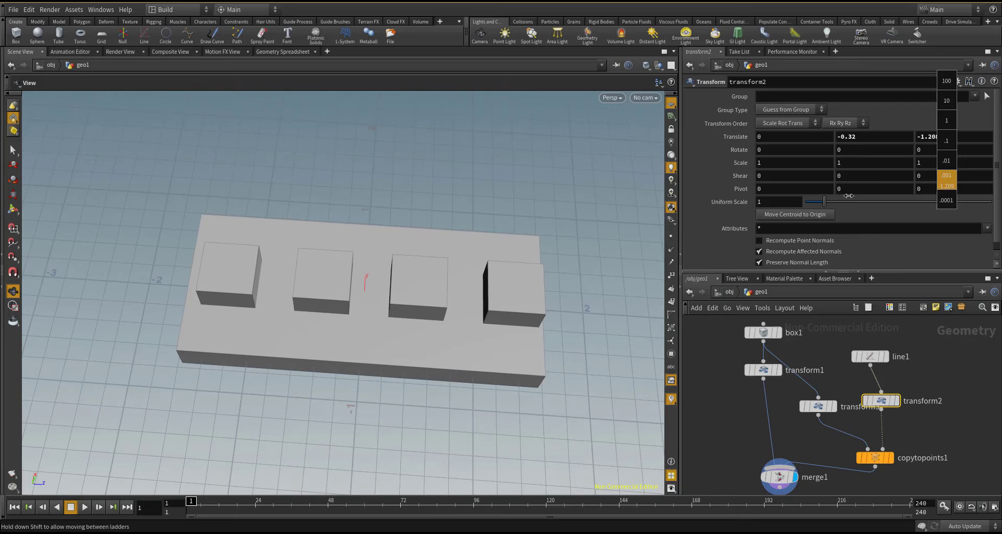
pyautogui.moveTo(849, 196); pyautogui.dragTo(849, 196, button='middle')
# - Set box1's primitive type to Polygon Mesh, dividing it 4×4×4
pyautogui.click(763, 333)
pyautogui.click(785, 96)
pyautogui.click(785, 117)
pyautogui.moveTo(365, 292); pyautogui.dragTo(437, 299)
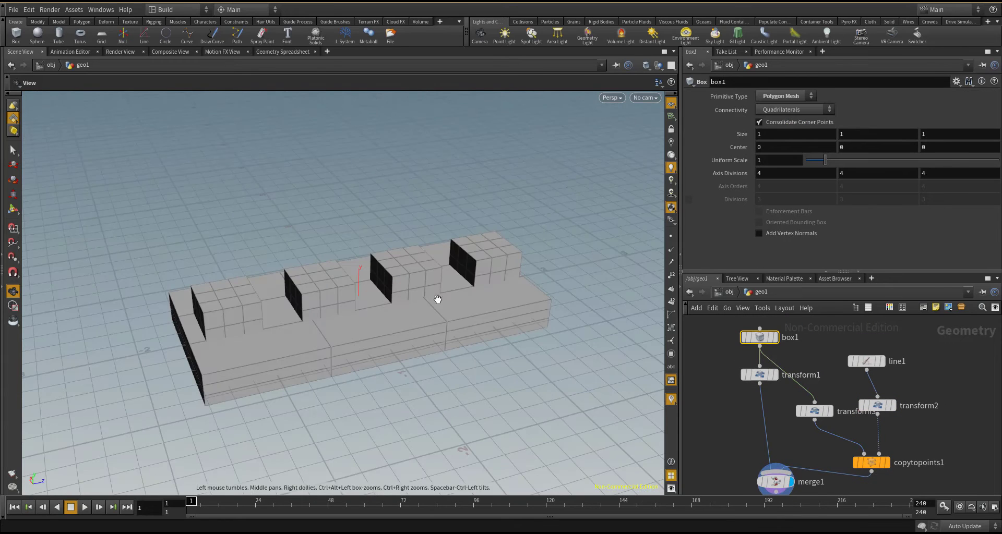
pyautogui.moveTo(479, 340); pyautogui.dragTo(909, 416)
# - Search for a Boolean node to add to the network
pyautogui.press('Tab')
pyautogui.write('boolean')
pyautogui.press('Return')
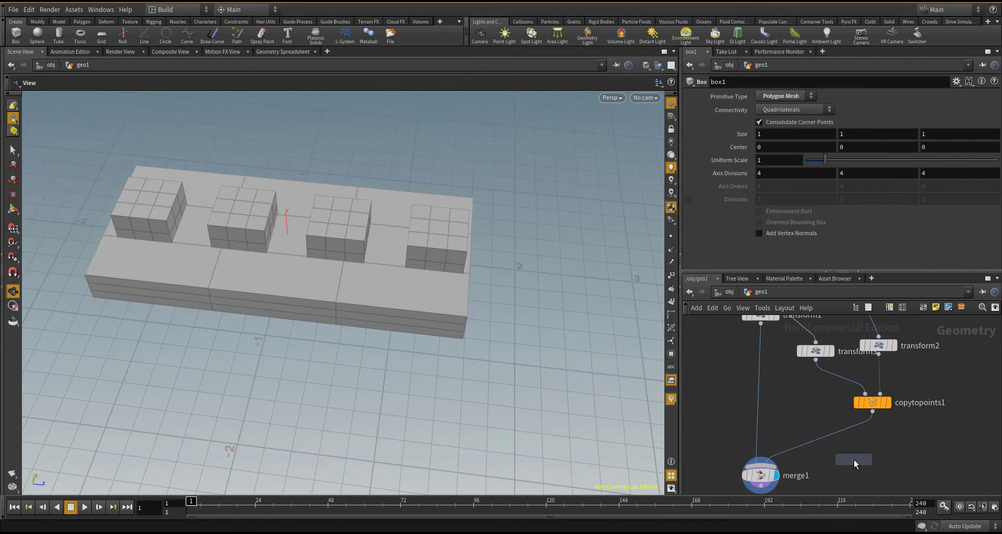
# - Place boolean1 set to Subtract so the cubes cut holes into the slab
pyautogui.click(853, 459)
pyautogui.click(856, 460)
pyautogui.click(782, 161)
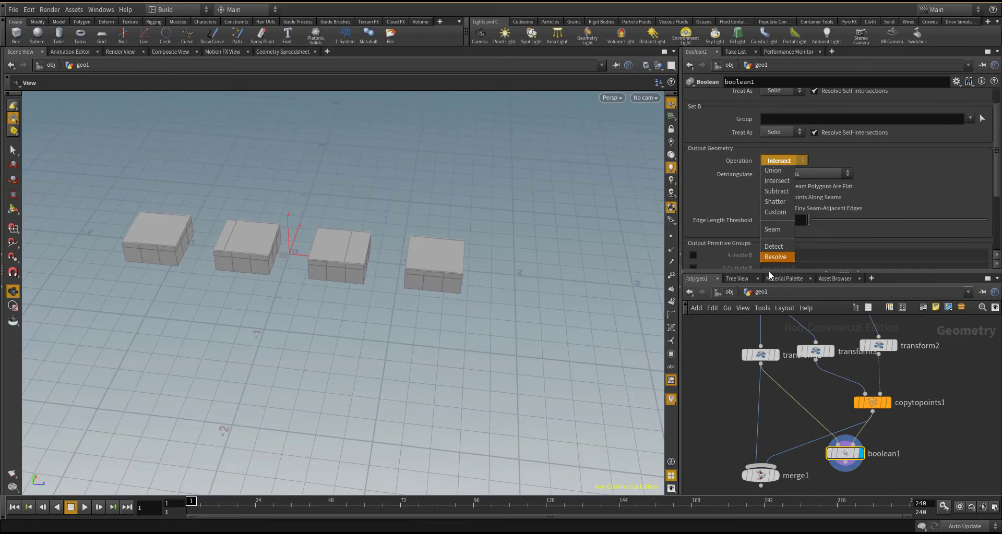
pyautogui.click(775, 191)
pyautogui.moveTo(440, 329); pyautogui.dragTo(367, 363)
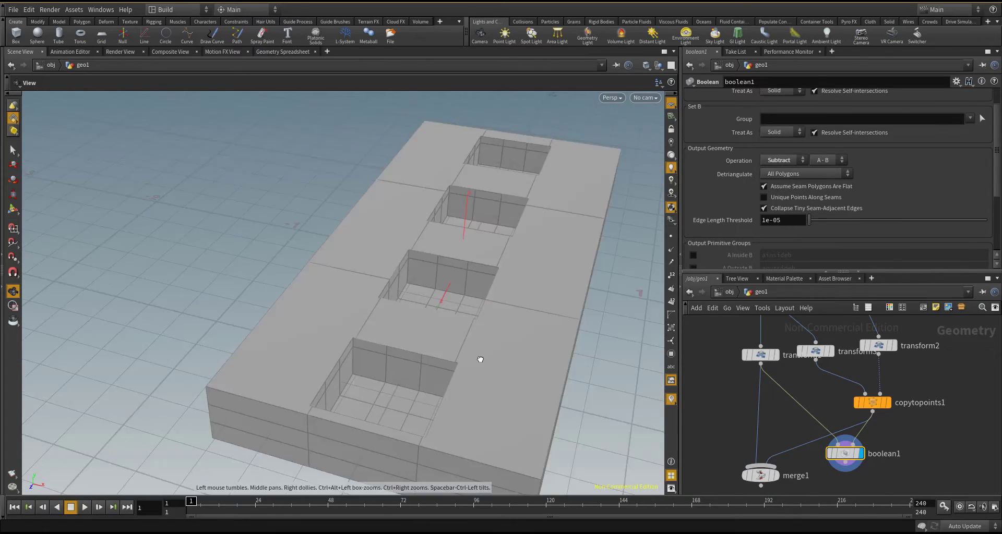
pyautogui.moveTo(480, 360); pyautogui.dragTo(376, 261)
# - Shrink the cutter cubes to 0.3 scale and raise line1's points from 4 to 6
pyautogui.click(871, 404)
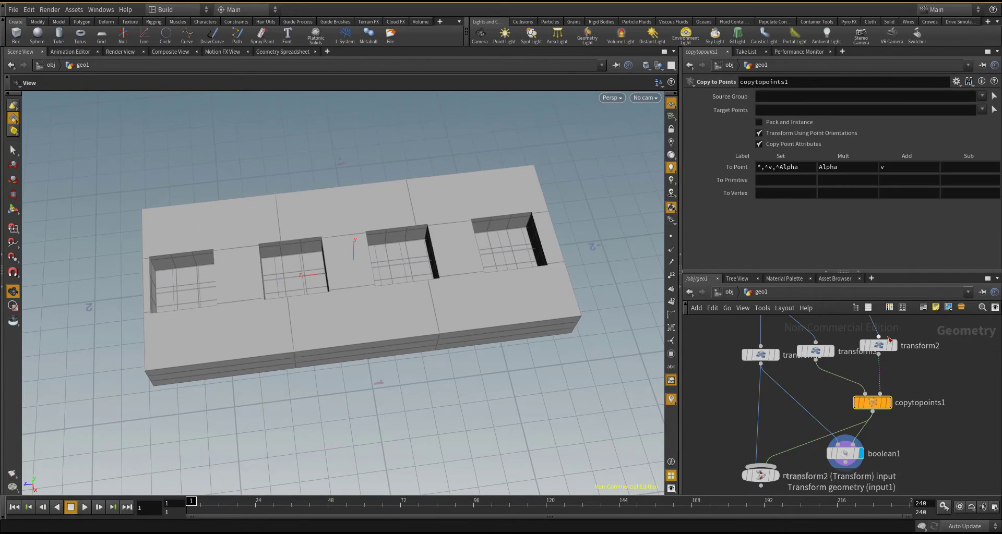
pyautogui.click(816, 356)
pyautogui.moveTo(766, 202); pyautogui.dragTo(771, 203, button='middle')
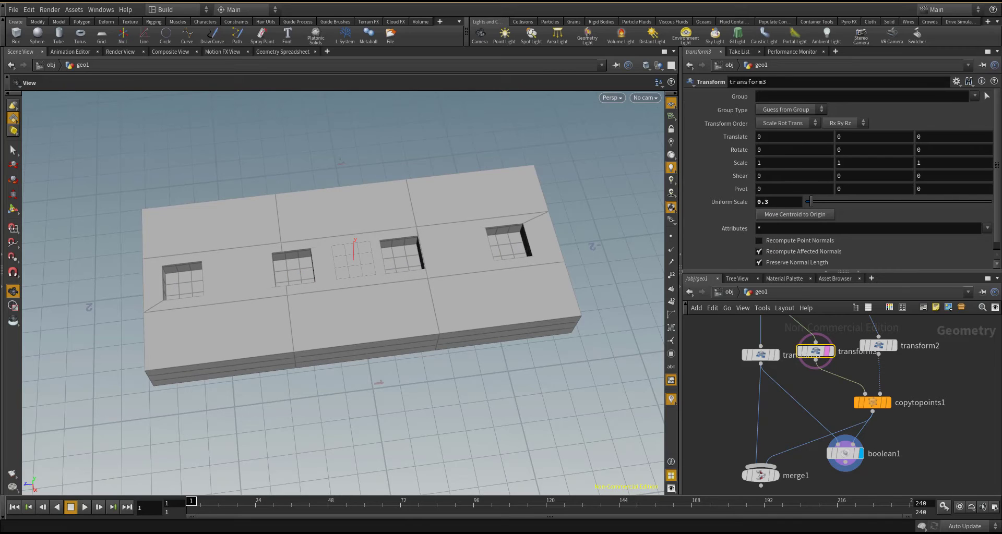
pyautogui.moveTo(882, 383); pyautogui.dragTo(878, 436, button='middle')
pyautogui.click(864, 354)
pyautogui.moveTo(824, 151); pyautogui.dragTo(834, 160)
# - Set transform3's uniform scale to 0.5 to enlarge the holes, viewing the whole slab
pyautogui.moveTo(887, 418); pyautogui.dragTo(887, 354, button='middle')
pyautogui.click(812, 339)
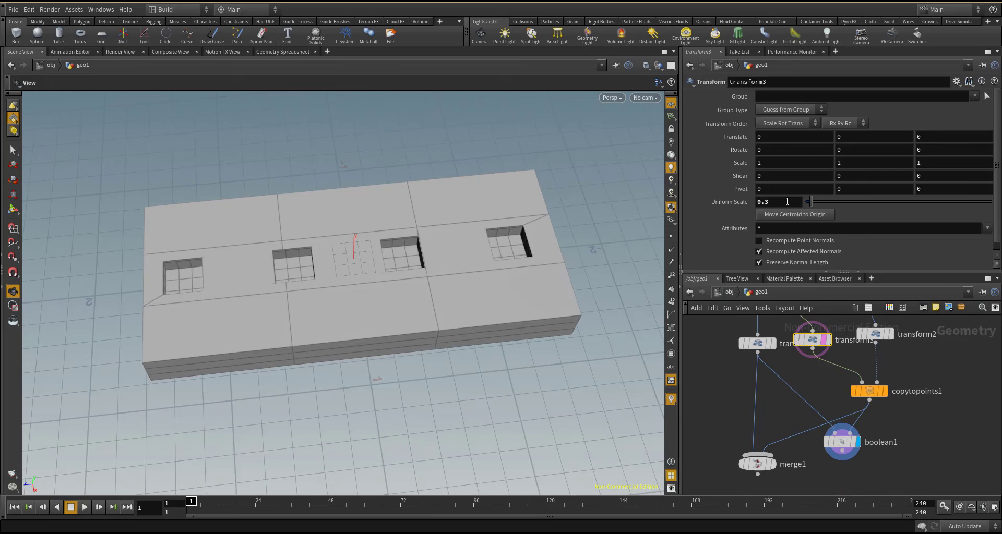
pyautogui.moveTo(766, 202); pyautogui.dragTo(773, 202, button='middle')
pyautogui.moveTo(449, 172); pyautogui.dragTo(466, 176)
pyautogui.scroll(-2, 467, 175)
pyautogui.moveTo(909, 464); pyautogui.dragTo(910, 412, button='middle')
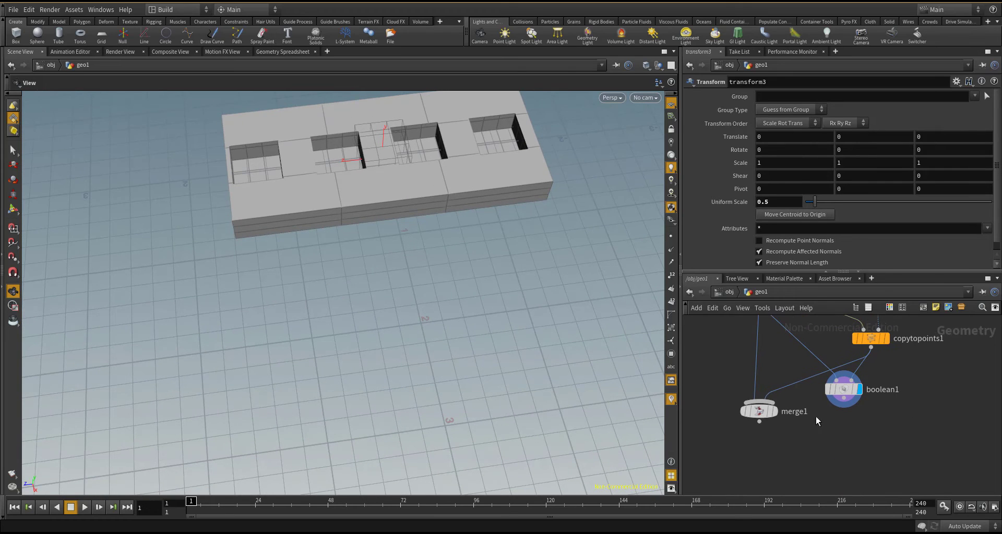
# - Add a PolyBevel below boolean1 and increase its offset around the openings
pyautogui.click(823, 346)
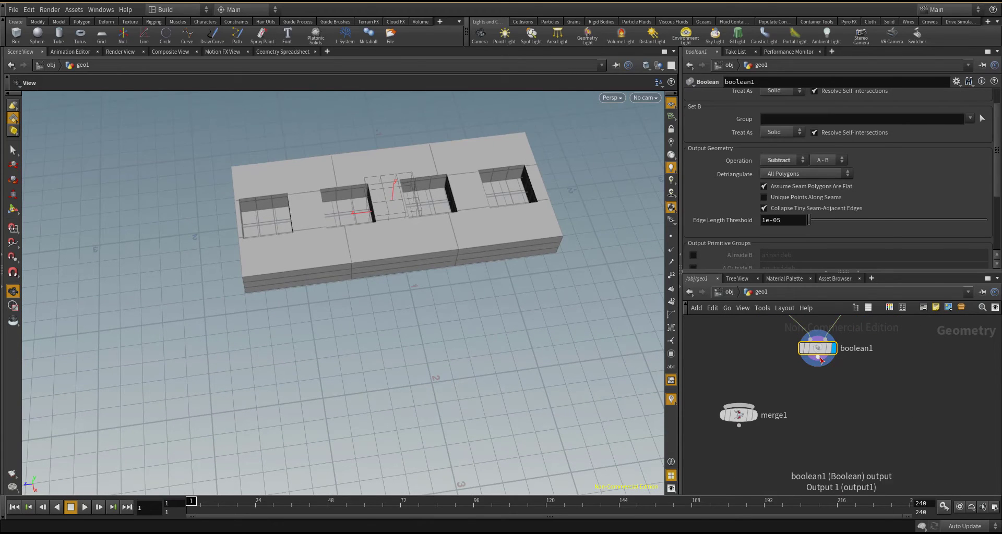
pyautogui.press('Tab')
pyautogui.press('Return')
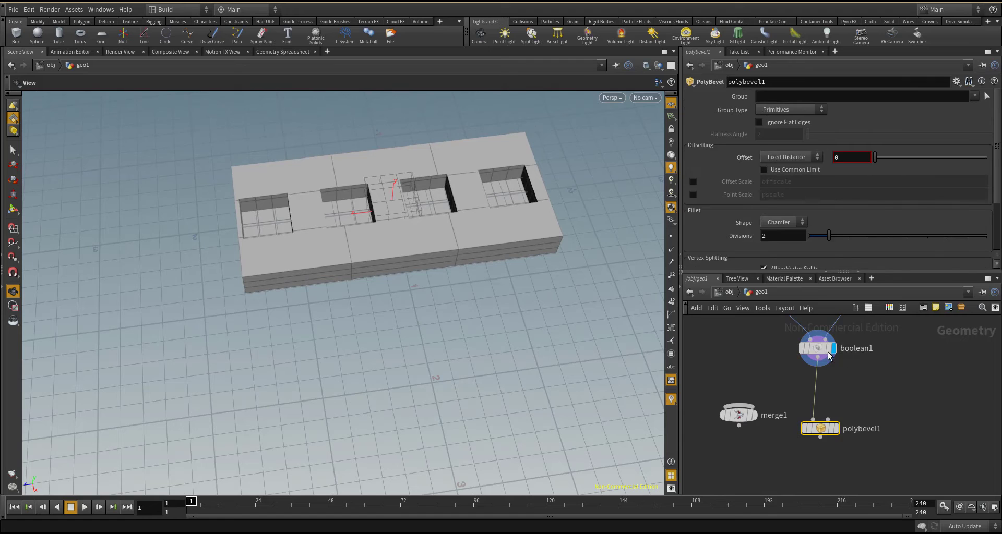
pyautogui.scroll(-4, 838, 199)
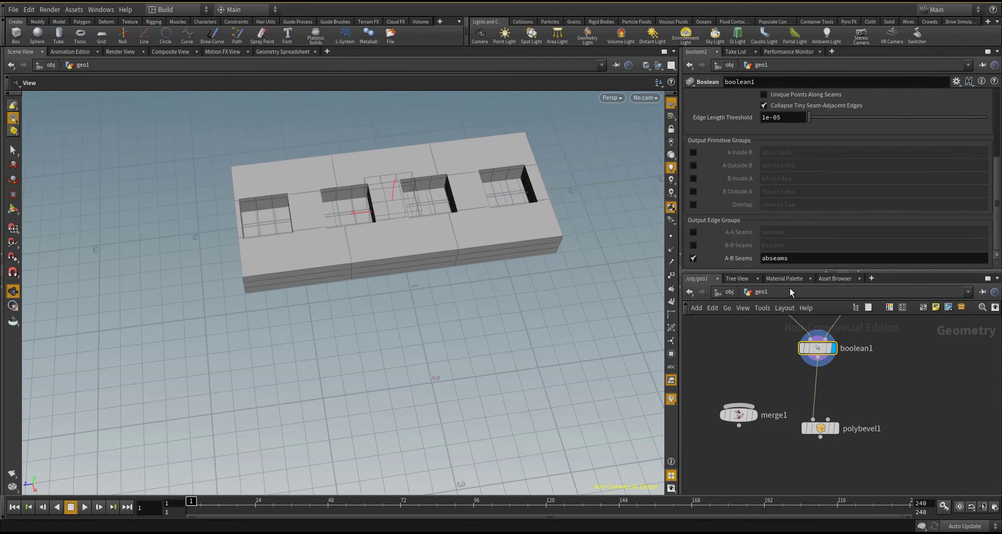
pyautogui.click(811, 419)
pyautogui.keyDown('alt'); pyautogui.moveTo(600, 329); pyautogui.dragTo(530, 292); pyautogui.keyUp('alt')
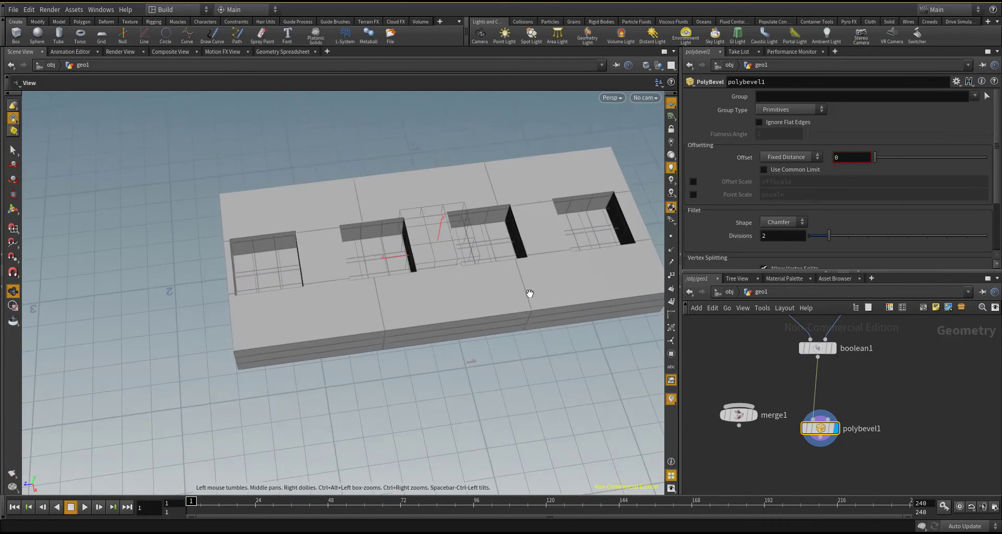
pyautogui.scroll(5, 471, 374)
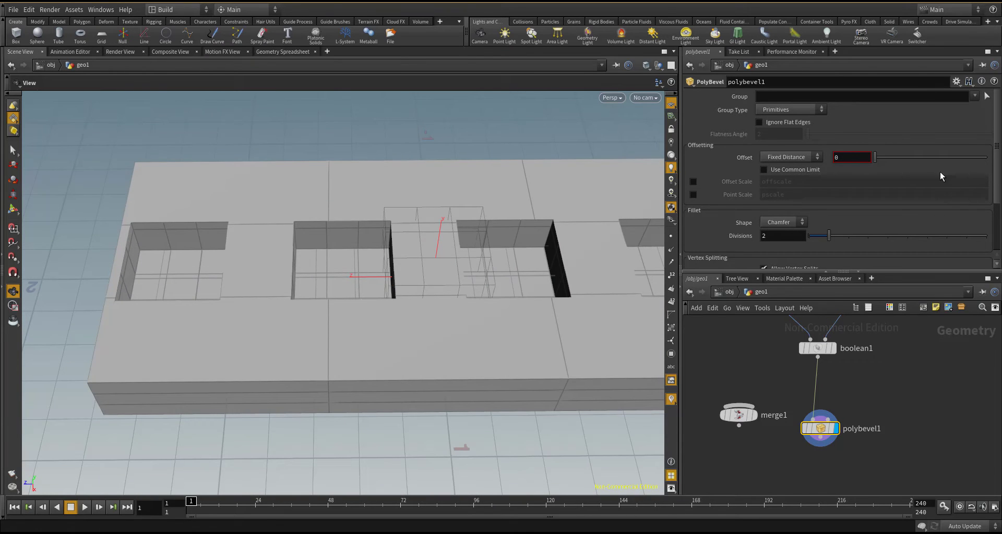
pyautogui.moveTo(874, 157); pyautogui.dragTo(877, 164)
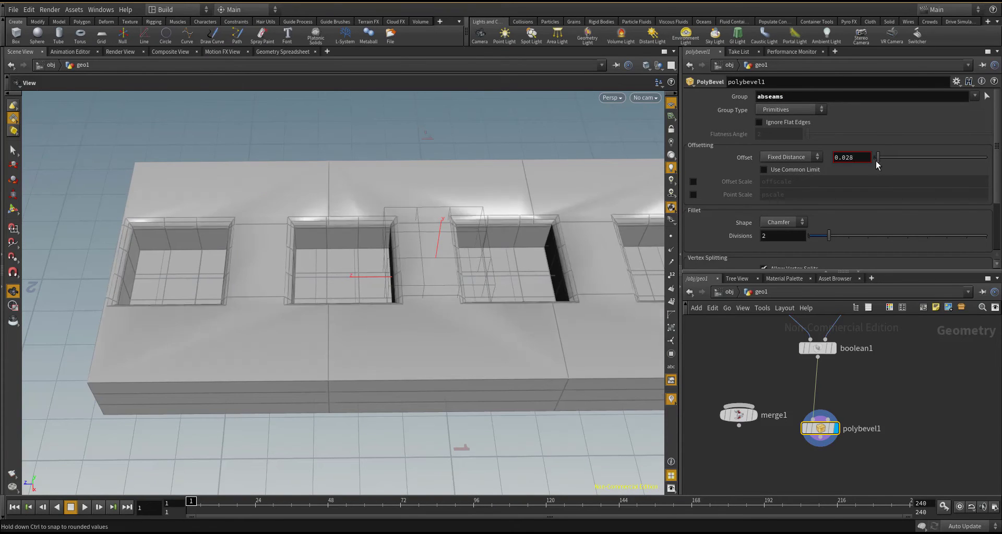
pyautogui.moveTo(346, 288); pyautogui.dragTo(292, 245)
# - Add an Edge Cusp node below the bevel and raise bevel divisions from 2 to 3
pyautogui.press('Tab')
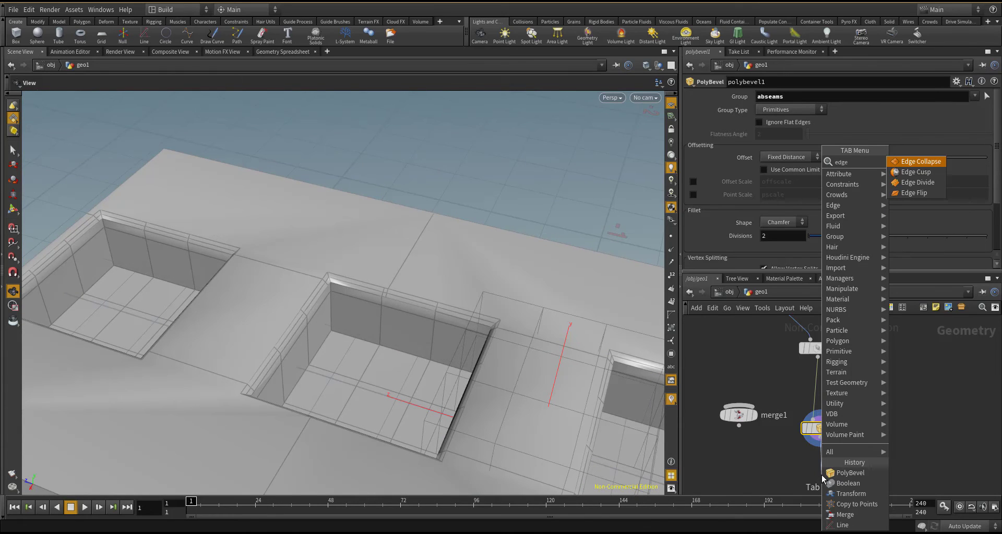
pyautogui.press('Down')
pyautogui.press('Return')
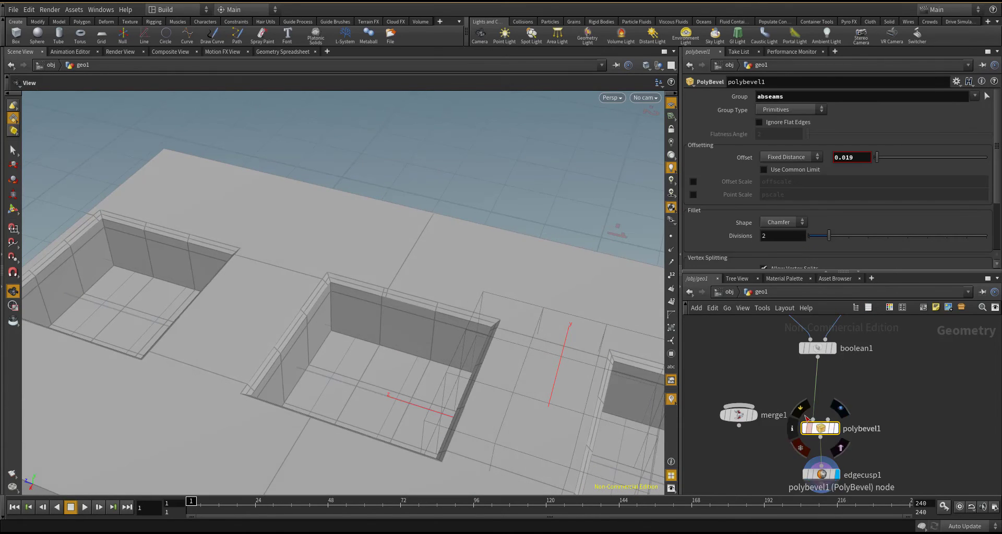
pyautogui.moveTo(834, 240); pyautogui.dragTo(854, 240)
pyautogui.moveTo(495, 365); pyautogui.dragTo(397, 339)
pyautogui.moveTo(878, 404)
pyautogui.mouseDown(button='middle')
pyautogui.moveTo(877, 356)
pyautogui.moveTo(888, 407)
pyautogui.mouseUp(button='middle')
pyautogui.click(831, 478)
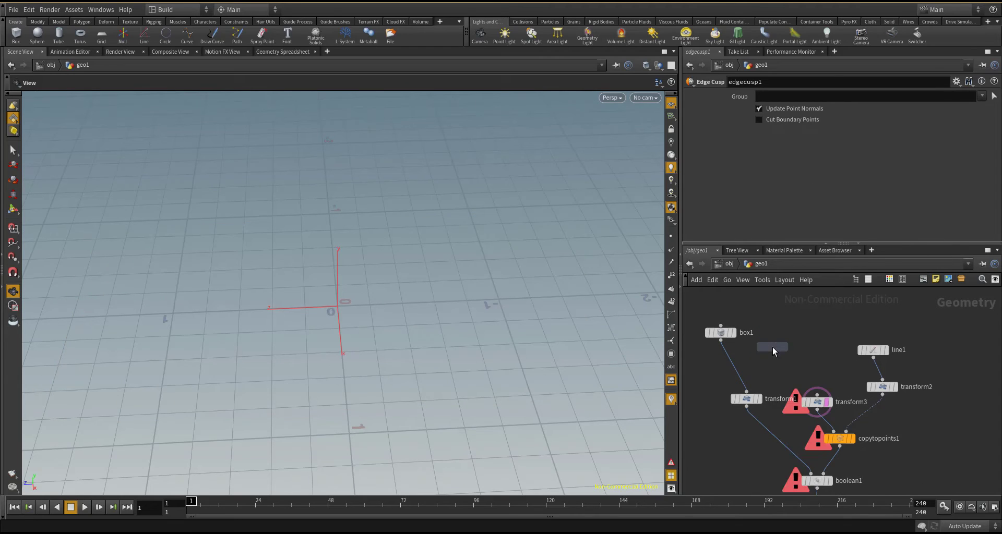
# - Wire in a Polygon Mesh sphere as the cutter and inspect the six round bowls
pyautogui.click(817, 349)
pyautogui.click(786, 96)
pyautogui.click(781, 127)
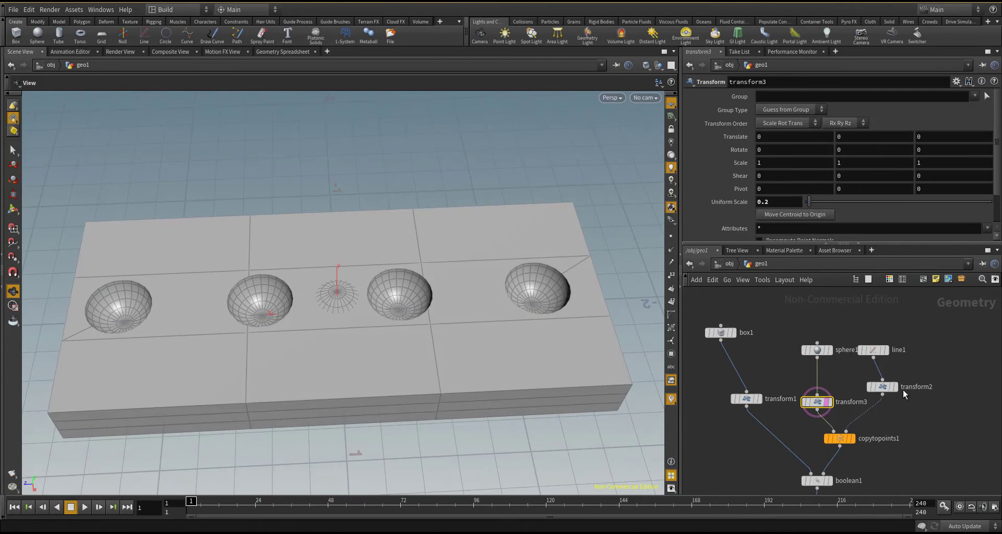
pyautogui.click(873, 349)
pyautogui.scroll(5, 433, 361)
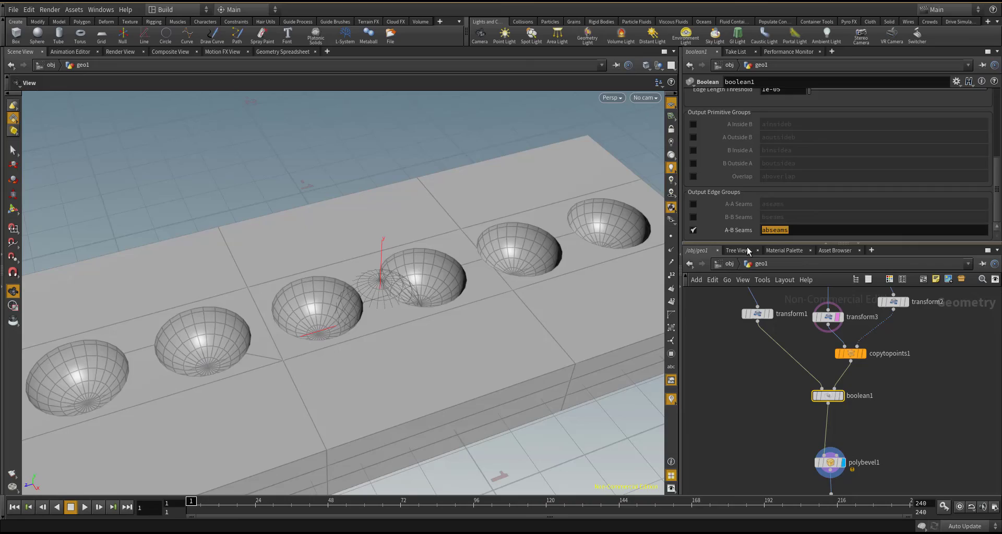
pyautogui.moveTo(396, 333); pyautogui.dragTo(468, 351)
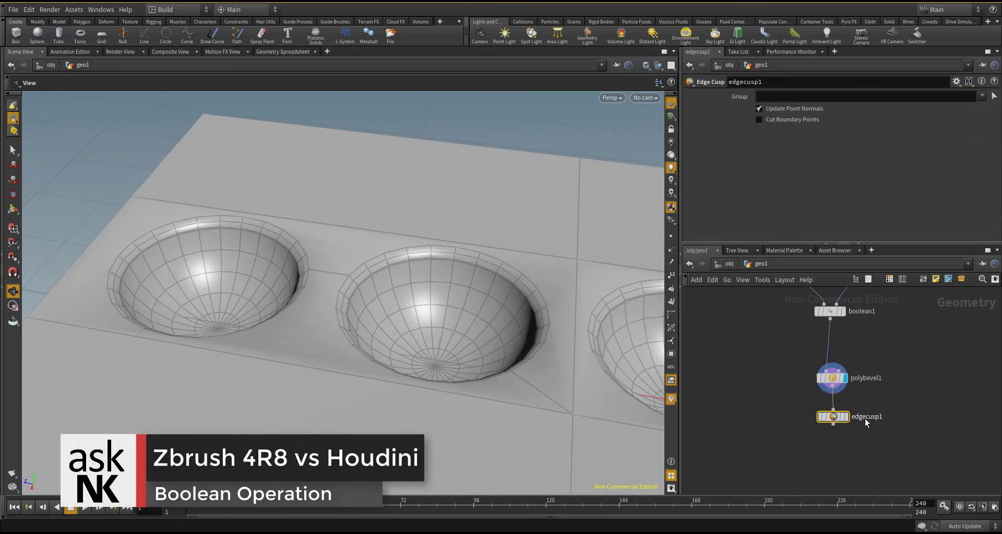
pyautogui.moveTo(480, 386); pyautogui.dragTo(413, 384)
pyautogui.moveTo(846, 402); pyautogui.dragTo(799, 435, button='middle')
# - Add a transform4 node and a Merge node beneath it after copytopoints1
pyautogui.press('Tab')
pyautogui.write('transform')
pyautogui.press('Return')
pyautogui.click(828, 388)
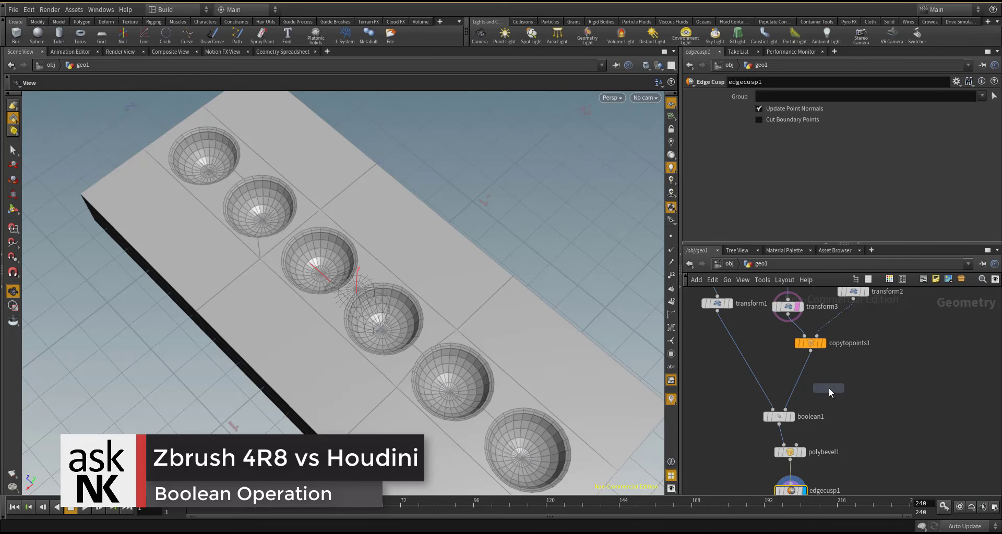
pyautogui.press('Tab')
pyautogui.write('merge')
pyautogui.press('Return')
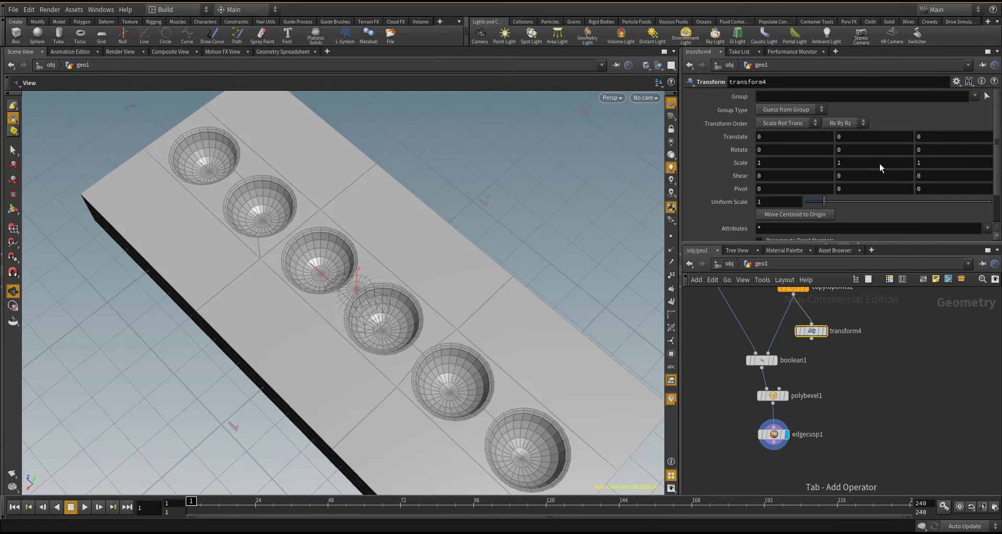
pyautogui.press('Tab')
pyautogui.write('me')
pyautogui.press('Escape')
pyautogui.press('Tab')
pyautogui.write('merge')
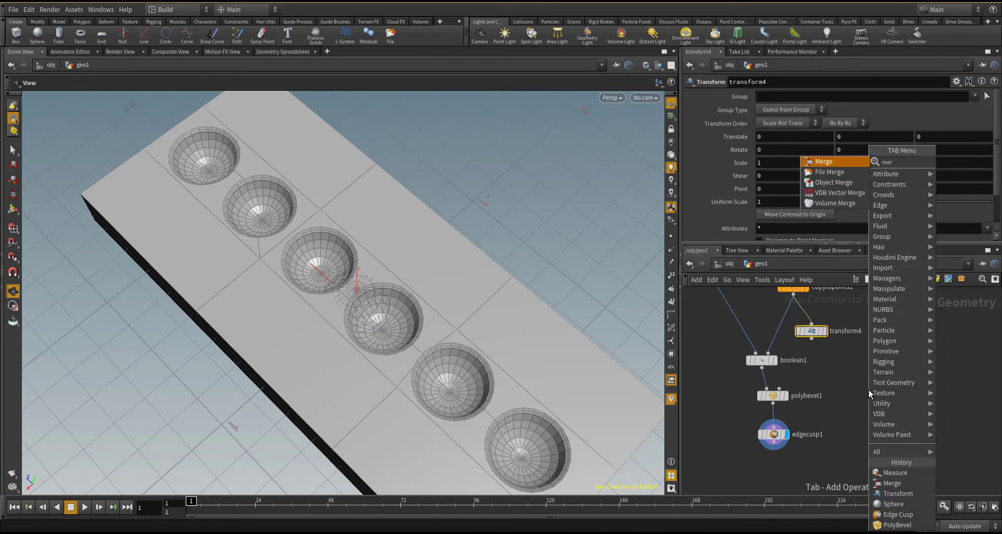
pyautogui.press('Return')
pyautogui.click(841, 369)
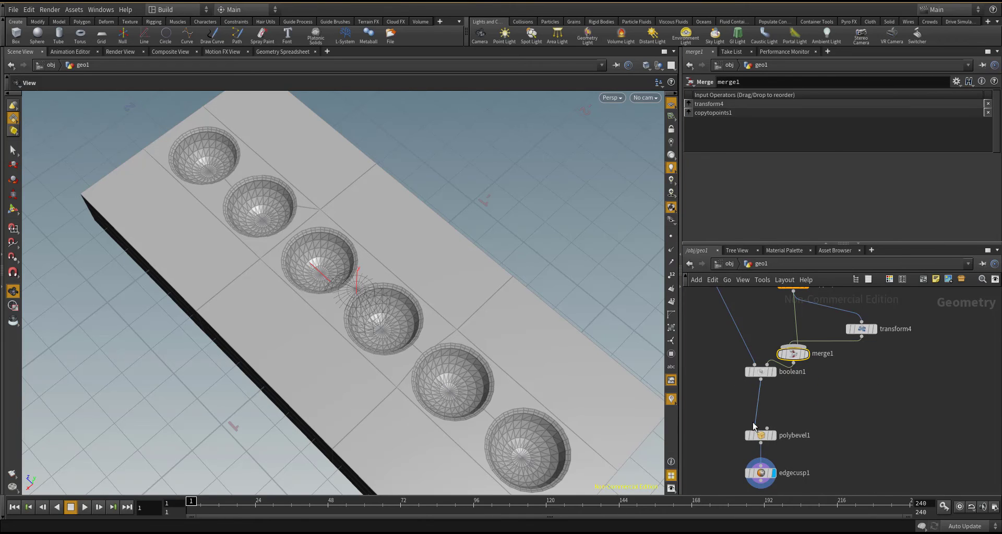
# - Shift transform4's copies 0.4 in X and move the original row to X -0.3
pyautogui.click(861, 328)
pyautogui.moveTo(788, 136); pyautogui.dragTo(793, 140, button='middle')
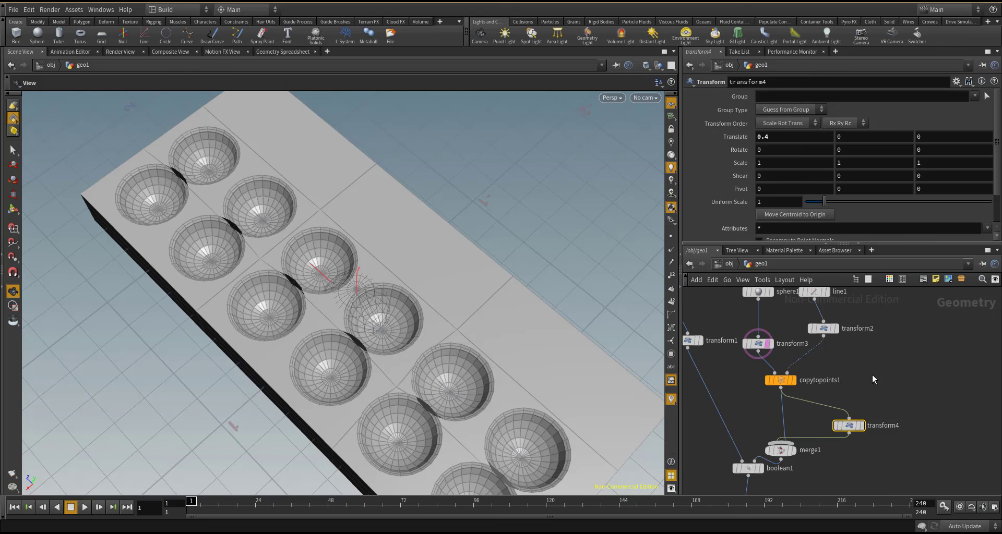
pyautogui.moveTo(872, 375); pyautogui.dragTo(871, 402, button='middle')
pyautogui.click(823, 354)
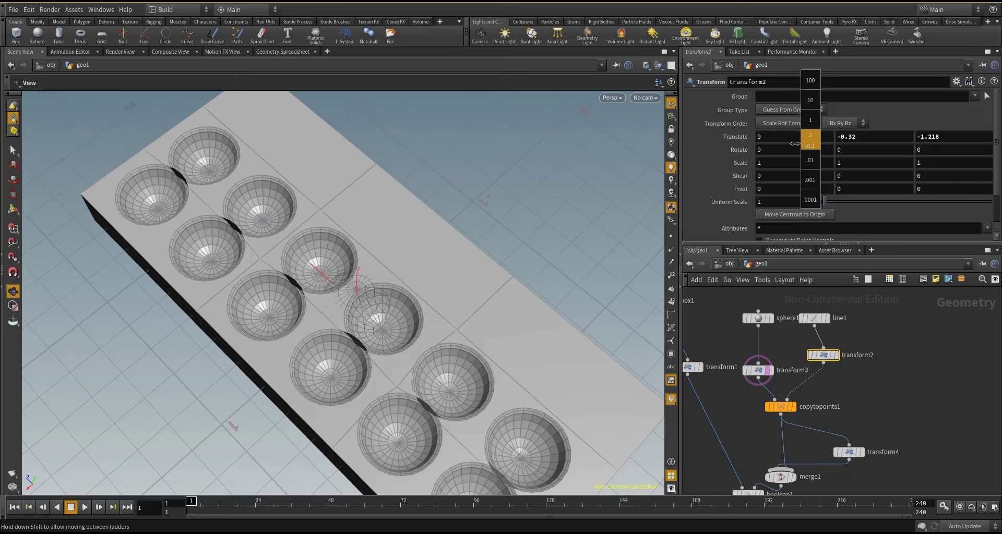
pyautogui.moveTo(794, 143); pyautogui.dragTo(786, 144, button='middle')
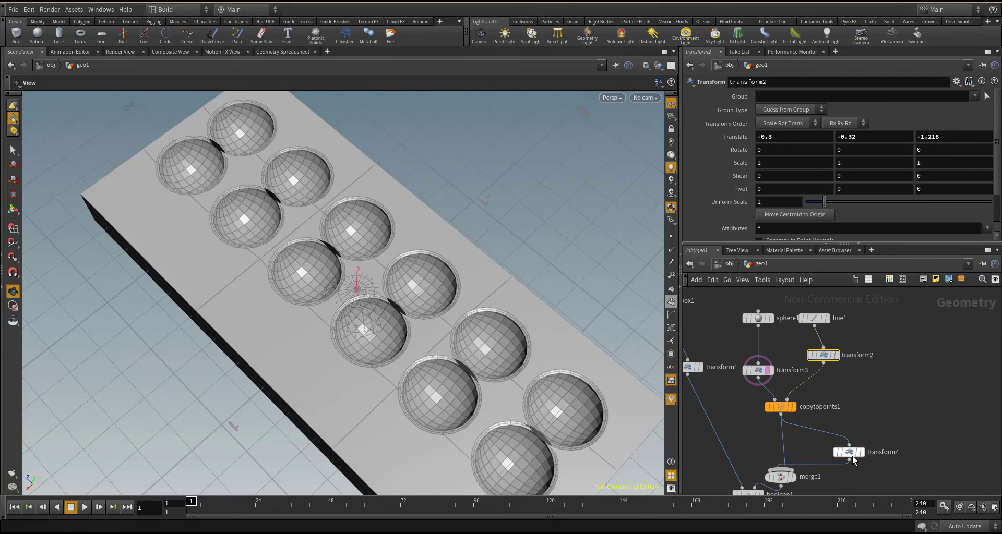
pyautogui.moveTo(775, 138); pyautogui.dragTo(807, 144, button='middle')
# - Review the sphere's settings and look over all twelve bowls from low and overhead views
pyautogui.moveTo(600, 365); pyautogui.dragTo(417, 365)
pyautogui.click(756, 319)
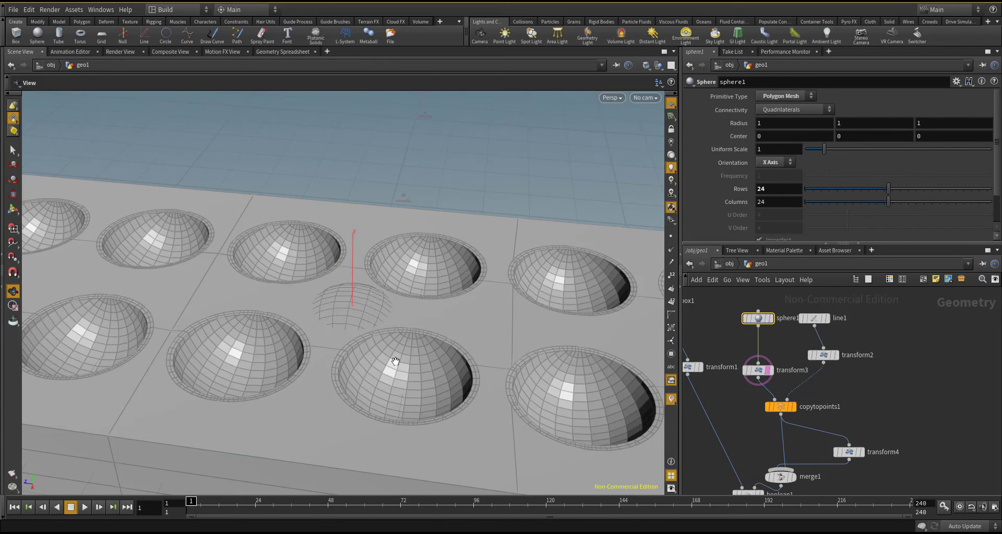
pyautogui.moveTo(412, 295); pyautogui.dragTo(317, 280, button='right')
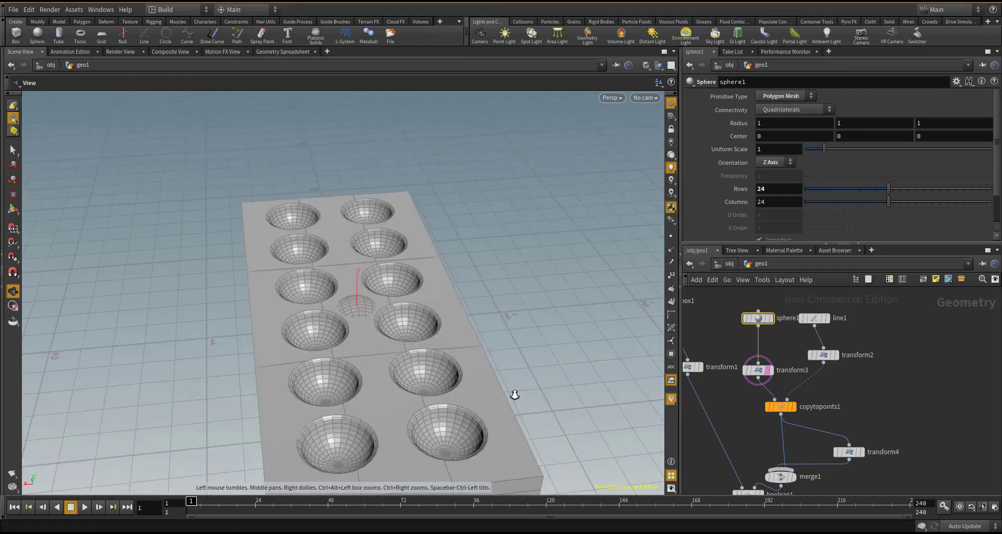
pyautogui.moveTo(114, 242); pyautogui.dragTo(344, 350)
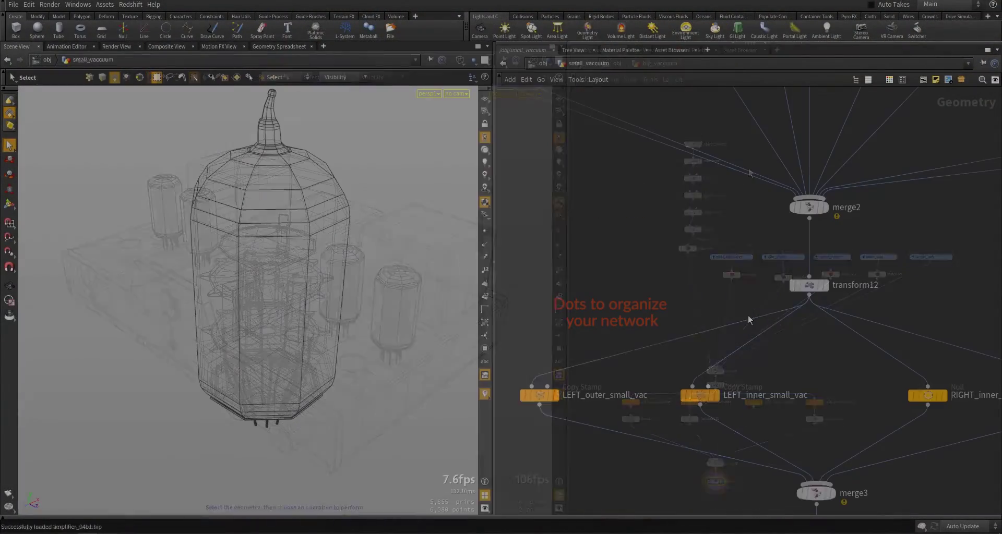
# - Move the wire dot below transform12 and set quickmarks 1–4 on four networks
pyautogui.moveTo(858, 334); pyautogui.dragTo(809, 319)
pyautogui.keyDown('alt'); pyautogui.click(528, 352); pyautogui.keyUp('alt')
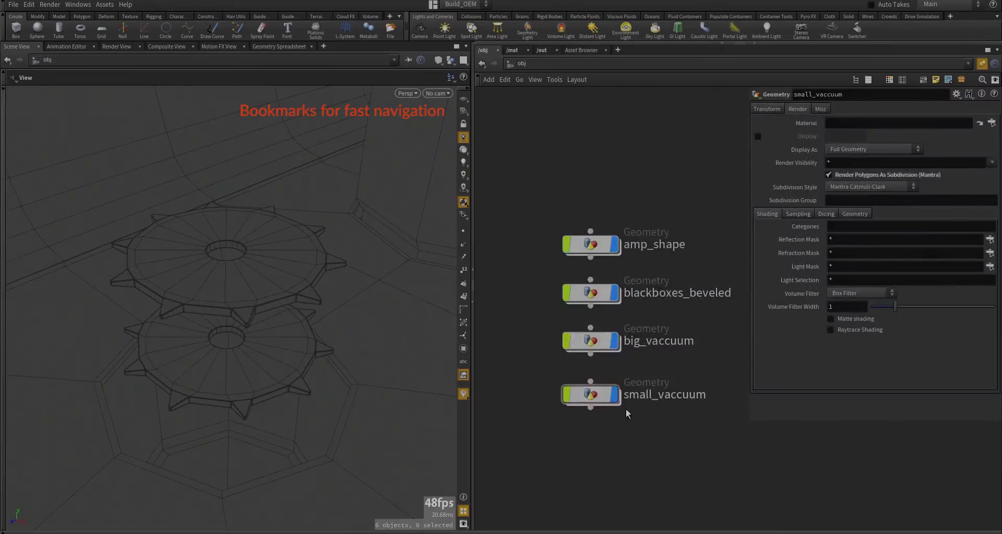
pyautogui.hotkey('ctrl', '1')
pyautogui.hotkey('ctrl', '2')
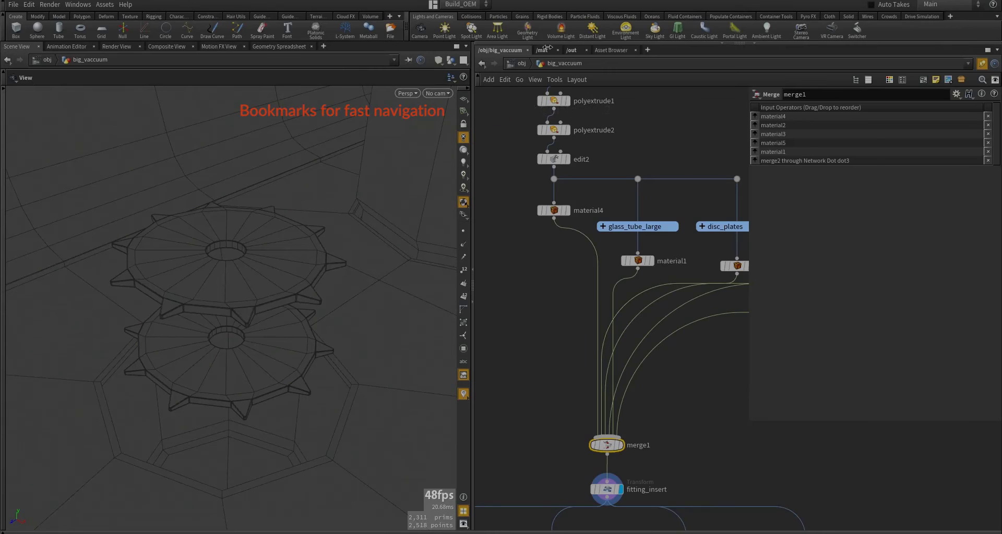
pyautogui.hotkey('ctrl', '3')
pyautogui.hotkey('ctrl', '4')
# - Jump through quickmarks 1–3 and paste and view a copy of the butterfly image node
pyautogui.press('1')
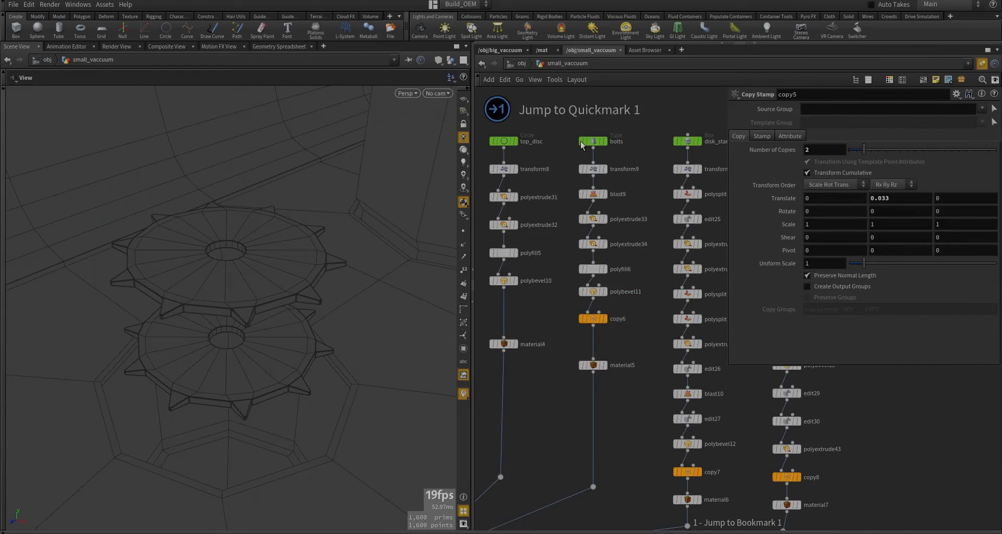
pyautogui.press('2')
pyautogui.press('3')
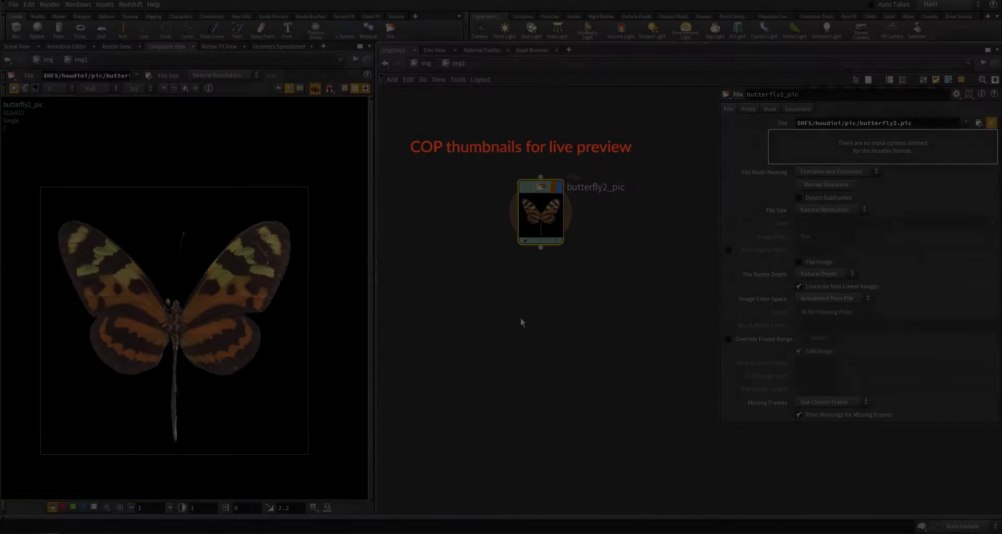
pyautogui.hotkey('ctrl', 'v')
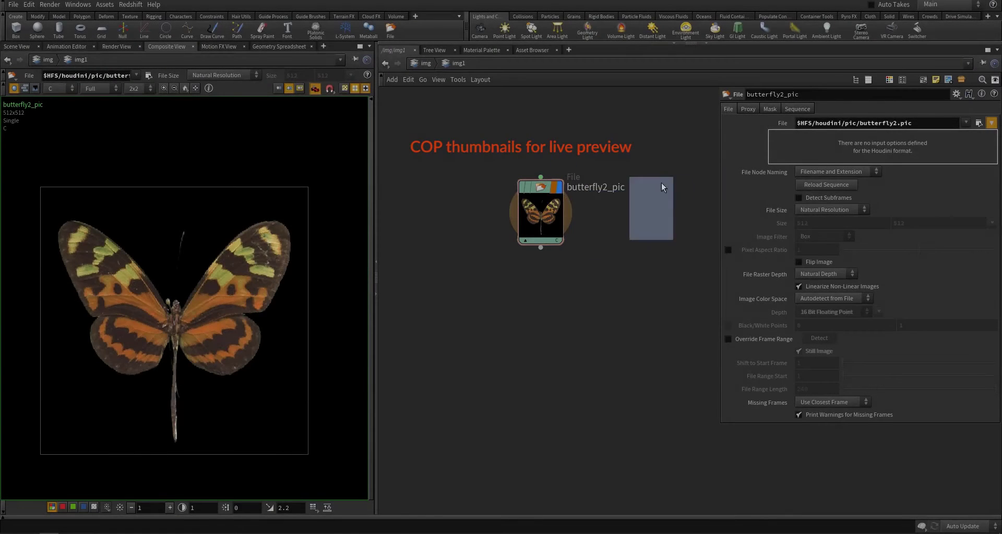
pyautogui.click(550, 311)
pyautogui.press('Tab')
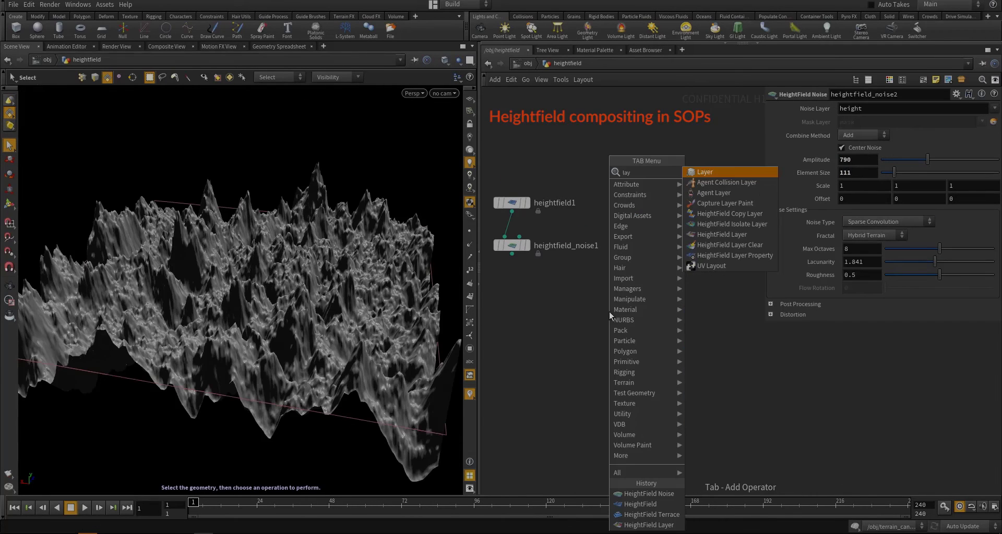
# - Add a HeightField Layer combining both noises and a HeightField Terrace, then inspect the blur
pyautogui.press('Return')
pyautogui.click(590, 308)
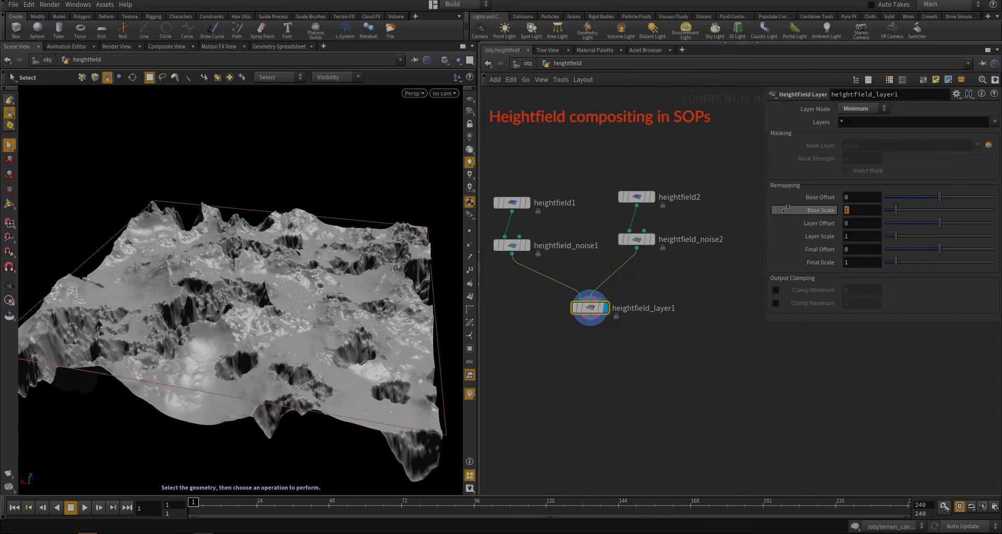
pyautogui.press('Tab')
pyautogui.write('terr')
pyautogui.click(791, 182)
pyautogui.click(605, 268)
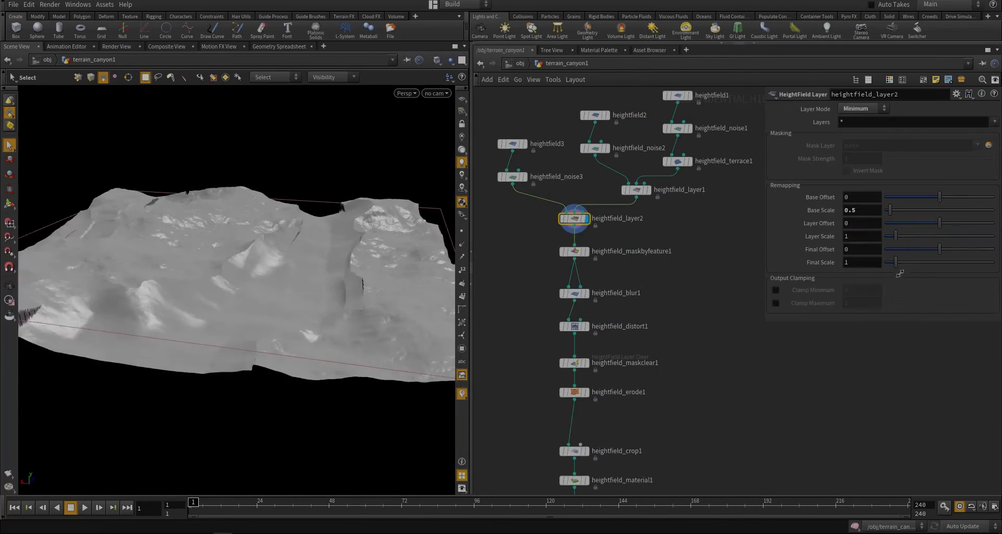
pyautogui.click(574, 293)
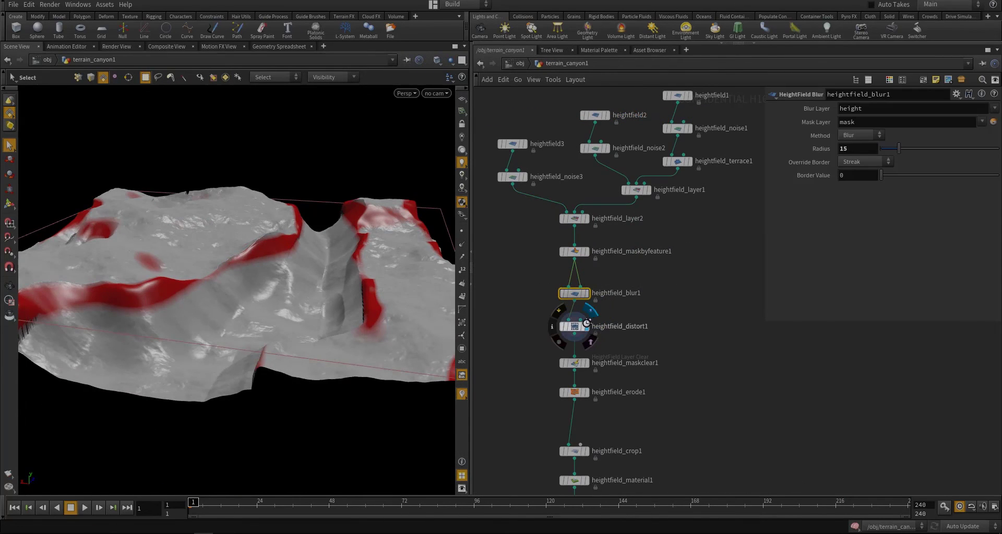